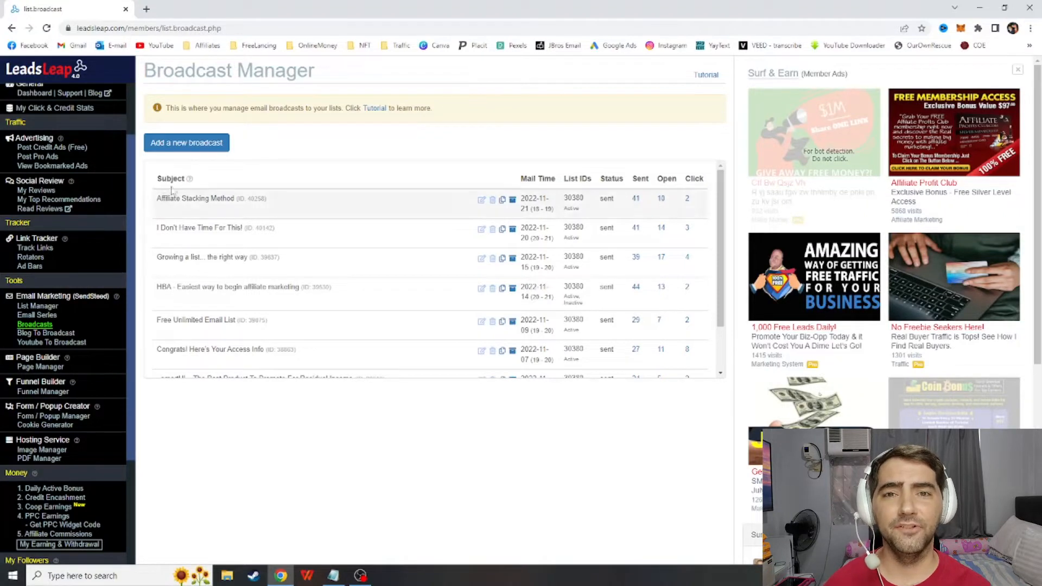
Create a new broadcast with the subject "The Best Way To Earn Residual Income".
{"action": "left_click", "coordinate": [187, 145]}
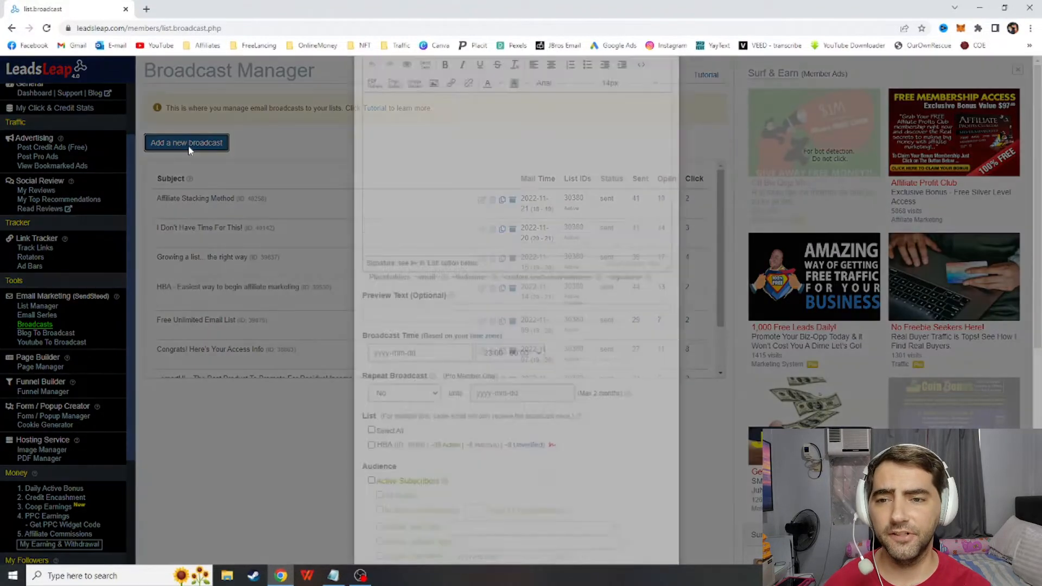
{"action": "left_click", "coordinate": [380, 132]}
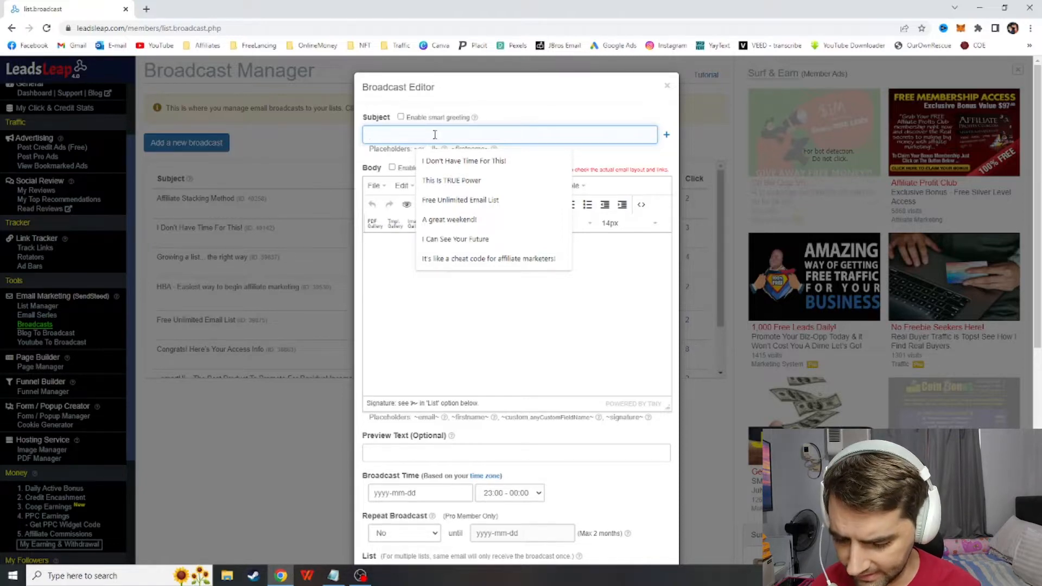
{"action": "type", "text": "The "}
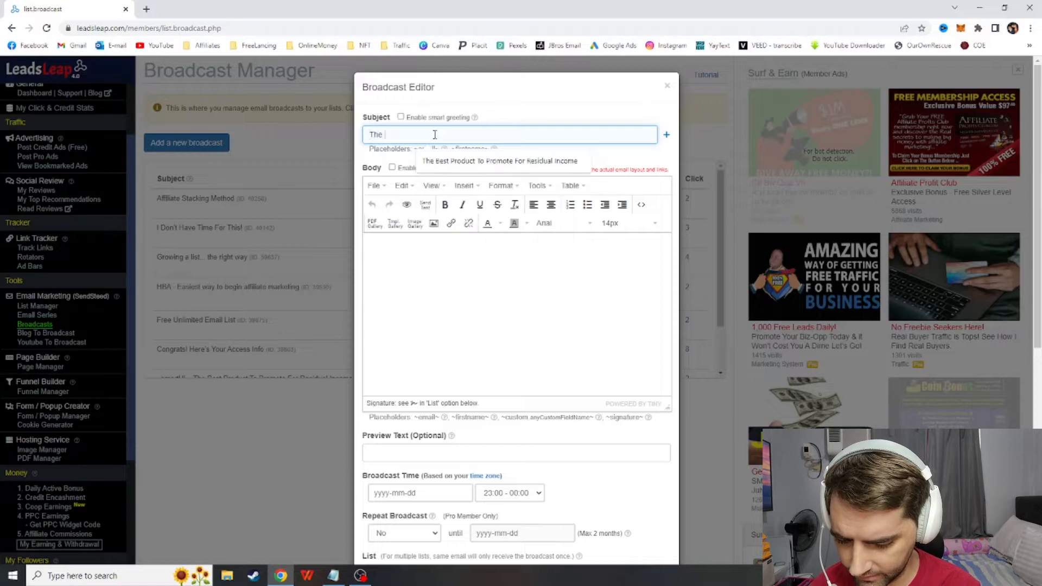
{"action": "type", "text": "Best Way"}
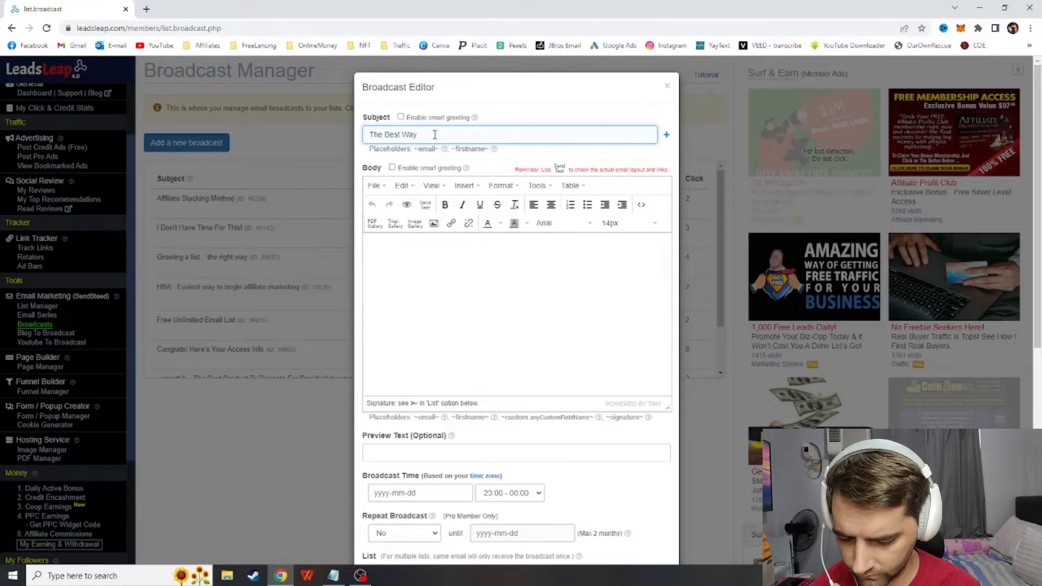
{"action": "type", "text": " To Earn R"}
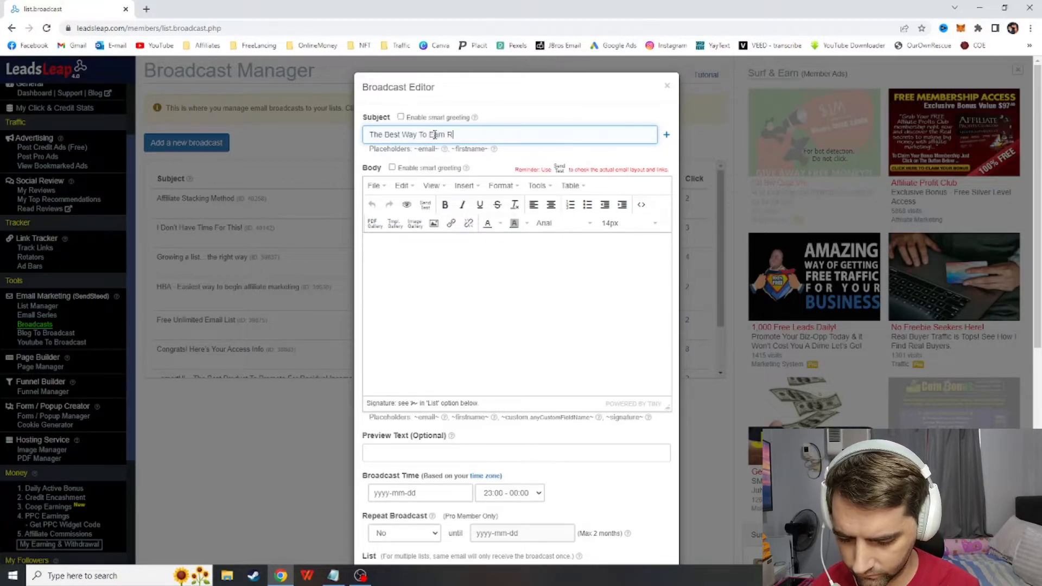
{"action": "type", "text": "esidual Income"}
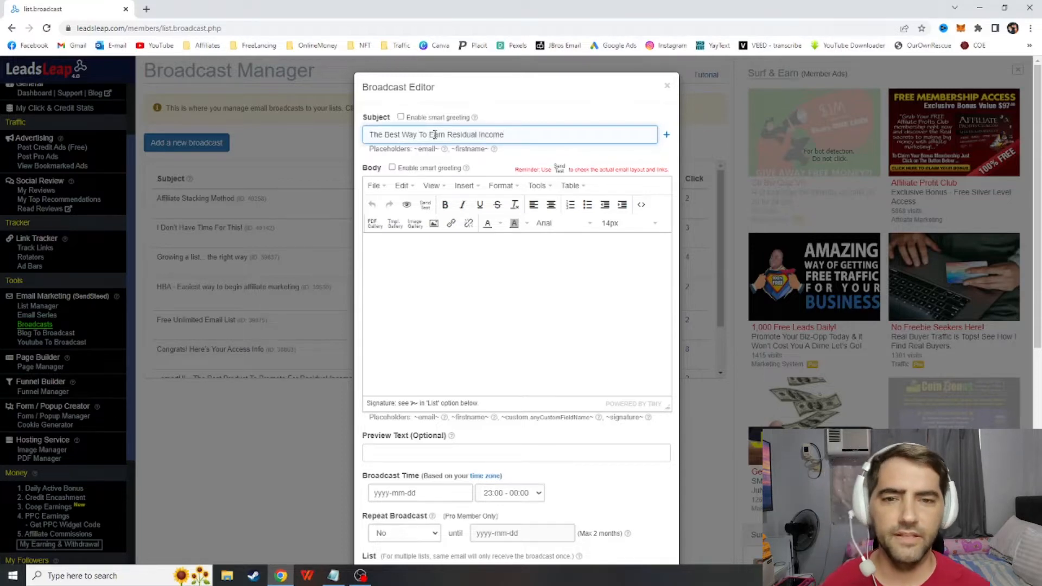
Fill the email body with the prepared Home Business Academy (HBA) message, enable its smart greeting and look the text over.
{"action": "left_click", "coordinate": [443, 277]}
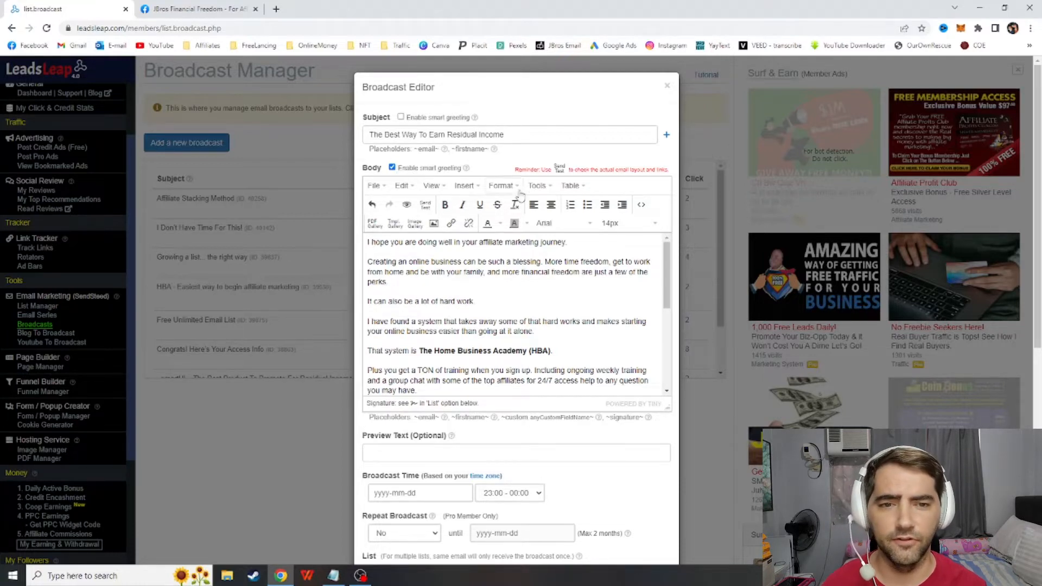
{"action": "scroll", "coordinate": [483, 322], "scroll_direction": "down", "scroll_amount": 3}
{"action": "scroll", "coordinate": [483, 322], "scroll_direction": "up", "scroll_amount": 3}
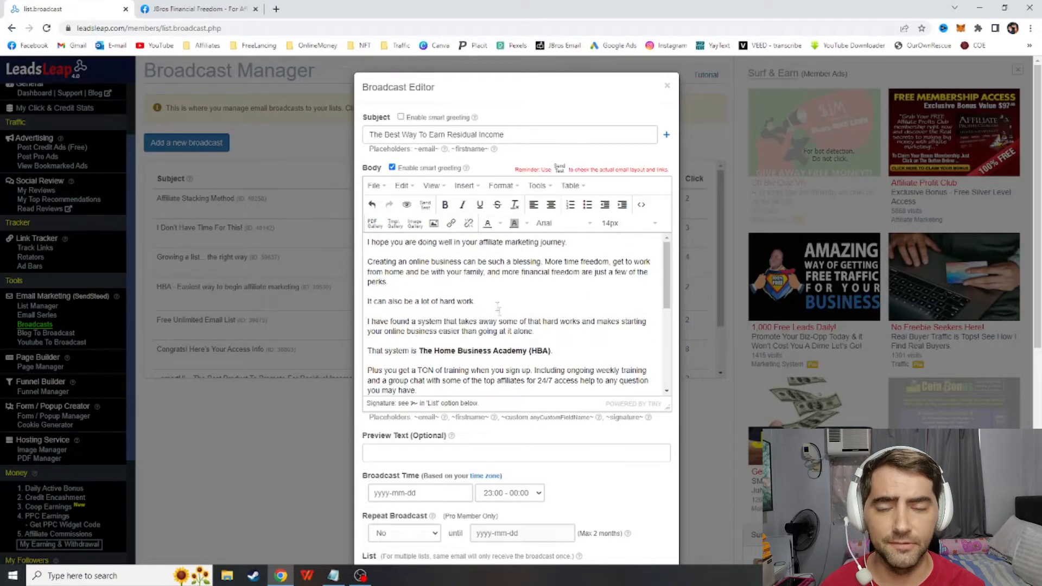
{"action": "scroll", "coordinate": [473, 355], "scroll_direction": "down", "scroll_amount": 1}
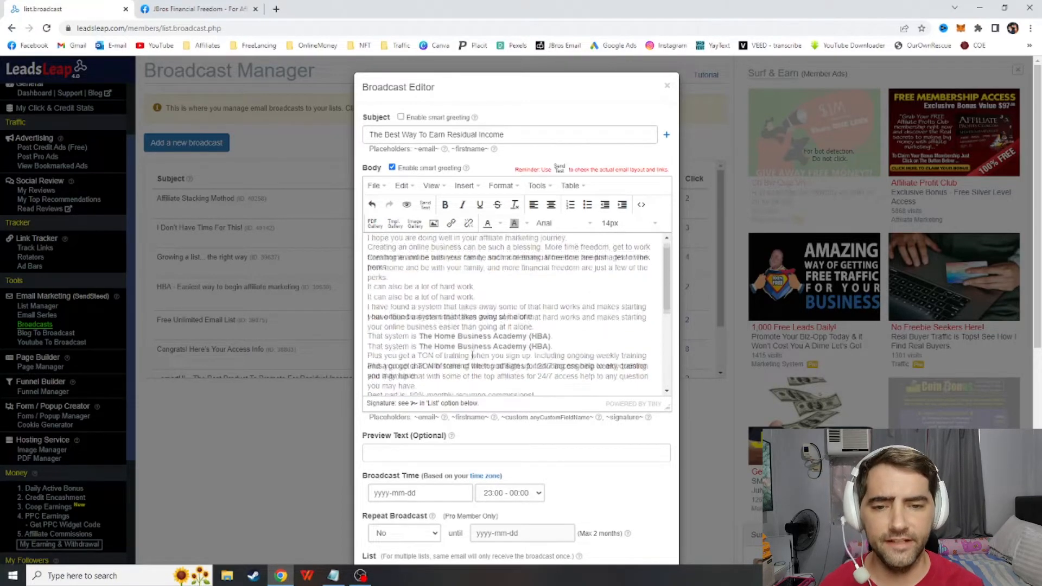
{"action": "scroll", "coordinate": [433, 271], "scroll_direction": "up", "scroll_amount": 1}
Start a link on the body text "The Home Business Academy (HBA)" and copy the HBA affiliate URL from the Affiliate Links Notepad file.
{"action": "left_click", "coordinate": [420, 351]}
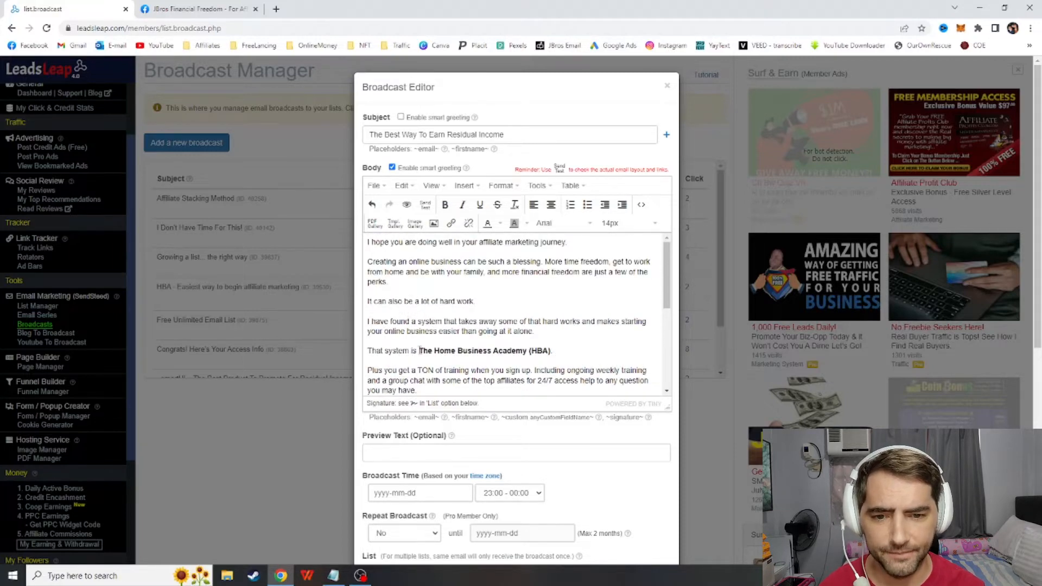
{"action": "left_click_drag", "start_coordinate": [420, 350], "coordinate": [550, 351]}
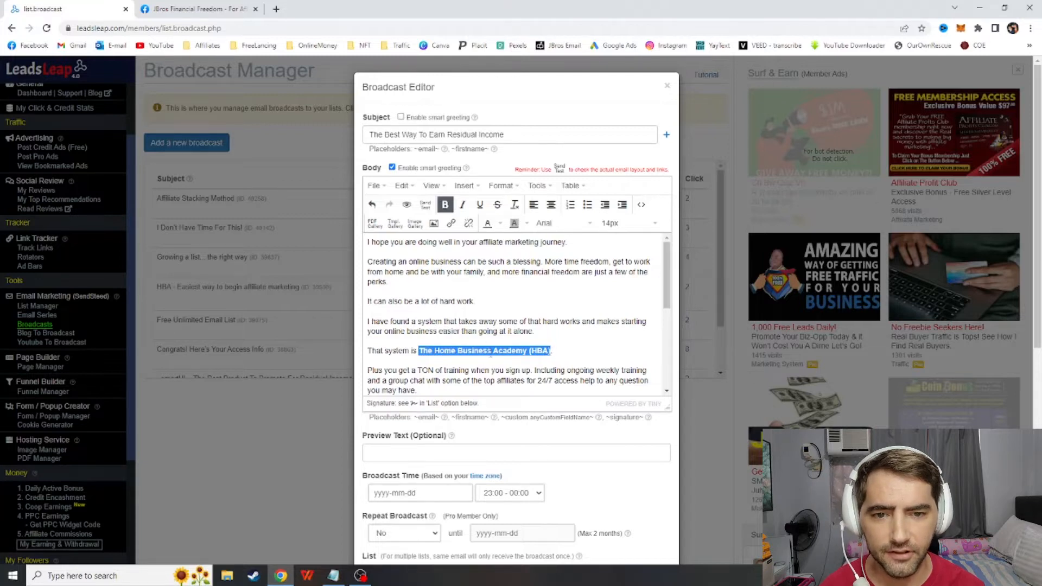
{"action": "left_click", "coordinate": [452, 224]}
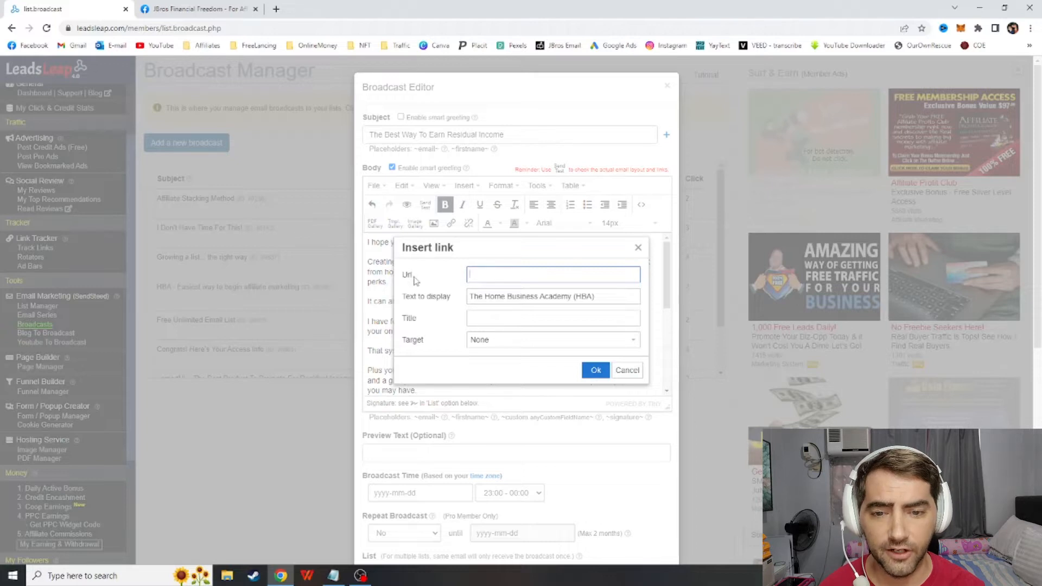
{"action": "left_click", "coordinate": [333, 576]}
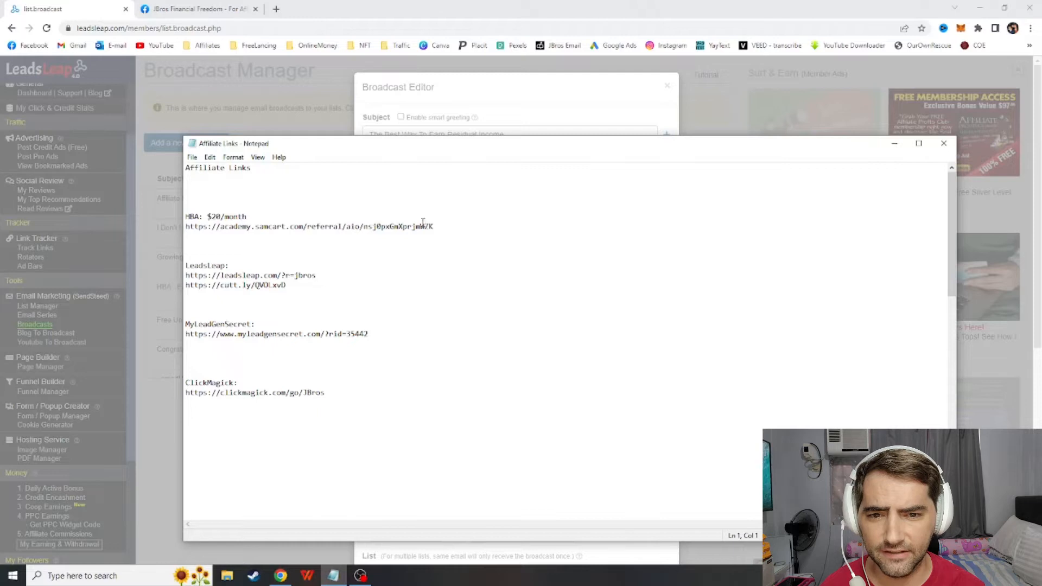
{"action": "left_click_drag", "start_coordinate": [433, 226], "coordinate": [187, 229]}
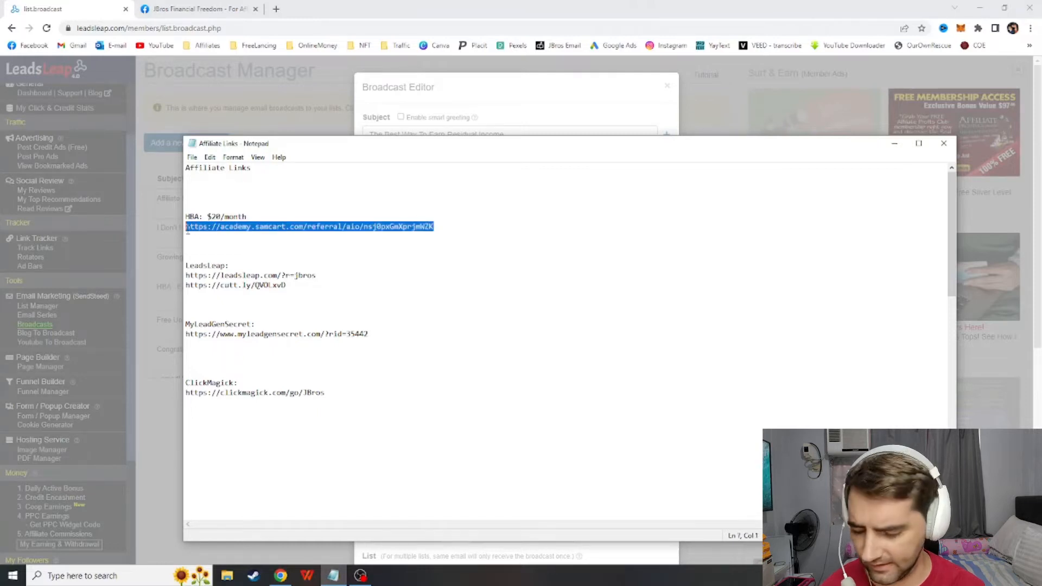
{"action": "right_click", "coordinate": [244, 230]}
{"action": "left_click", "coordinate": [278, 264]}
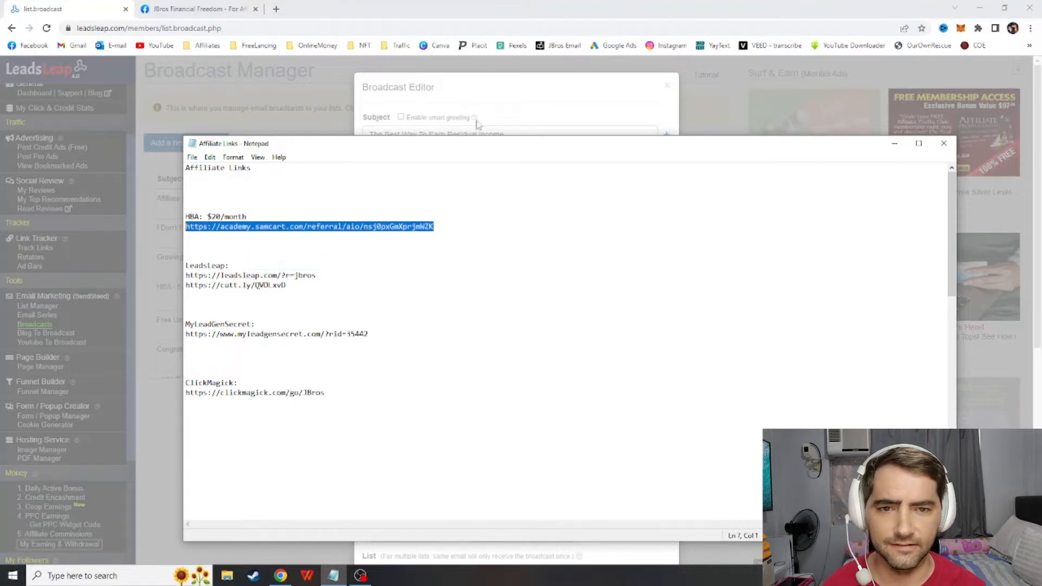
Back in the broadcast editor, paste the HBA affiliate URL as the link address and insert the link with Target set to None.
{"action": "left_click", "coordinate": [516, 117]}
{"action": "left_click", "coordinate": [482, 275]}
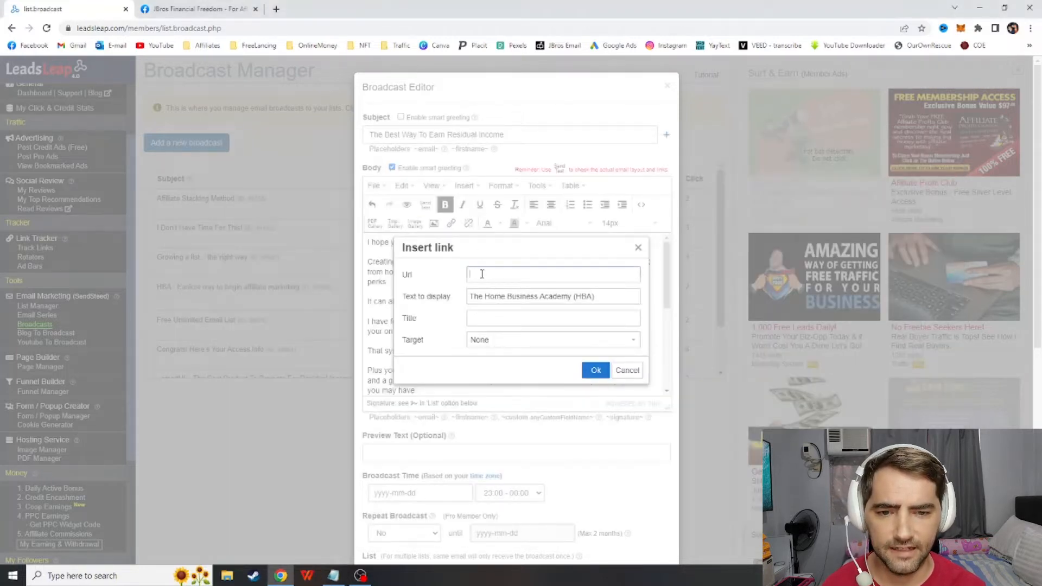
{"action": "right_click", "coordinate": [483, 277]}
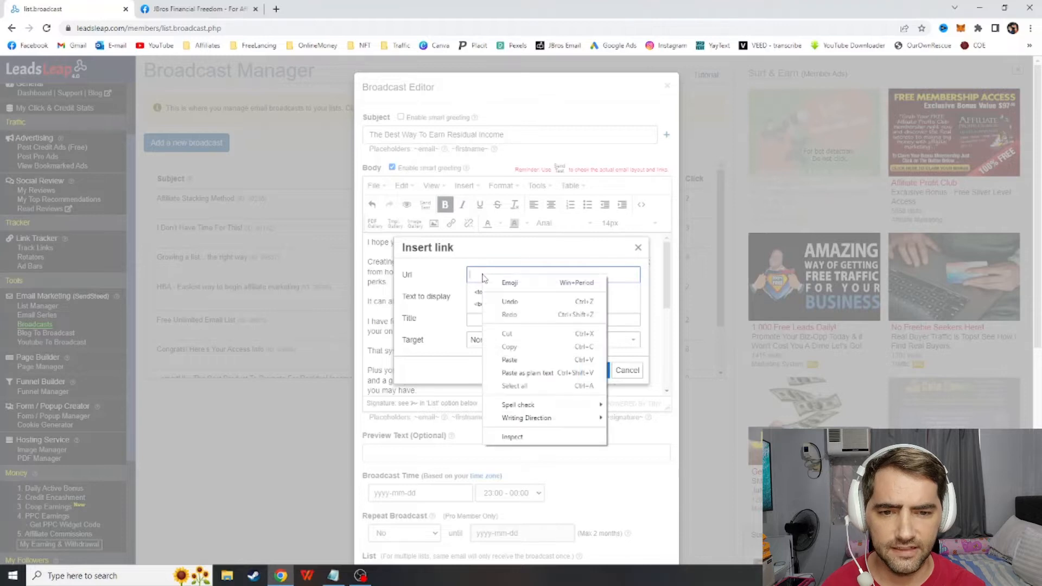
{"action": "left_click", "coordinate": [510, 360]}
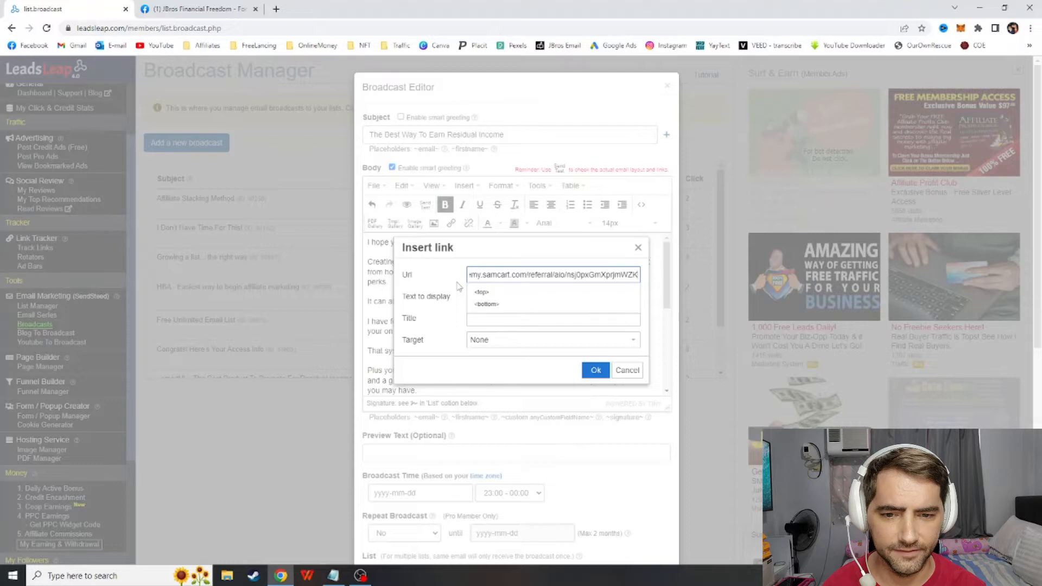
{"action": "left_click", "coordinate": [416, 305]}
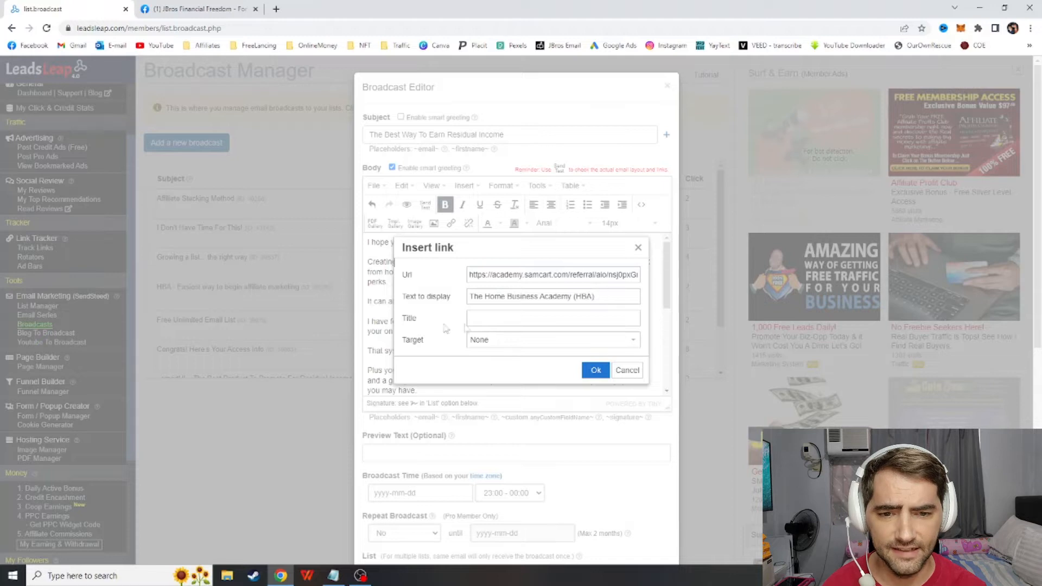
{"action": "left_click", "coordinate": [514, 341]}
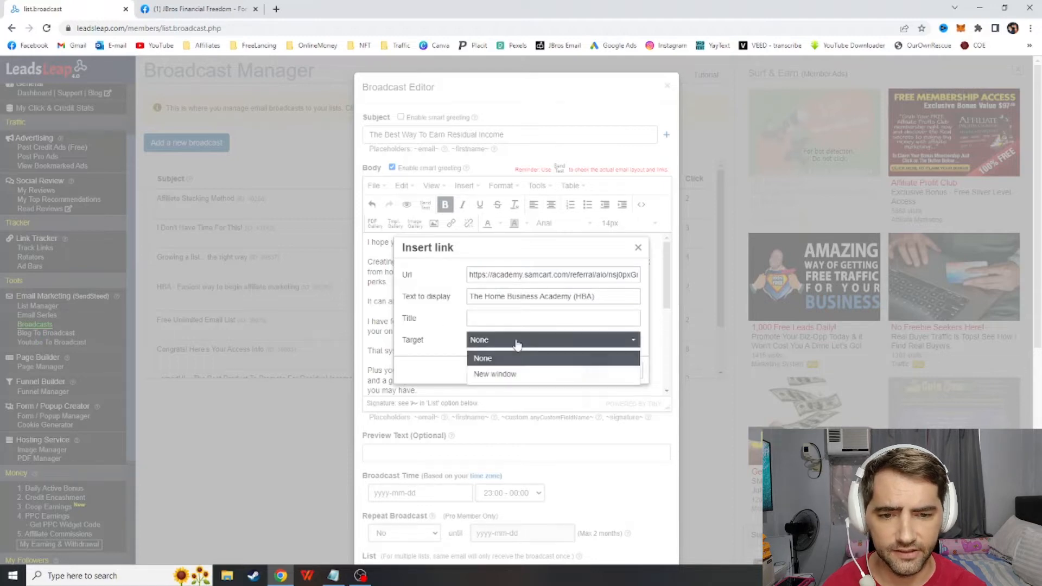
{"action": "left_click", "coordinate": [449, 329]}
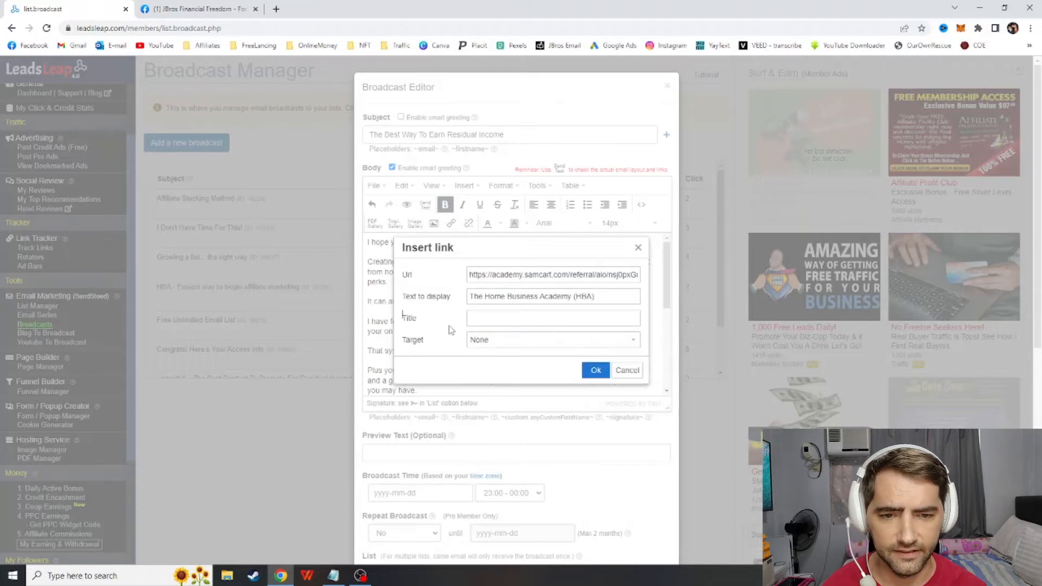
{"action": "left_click", "coordinate": [595, 371]}
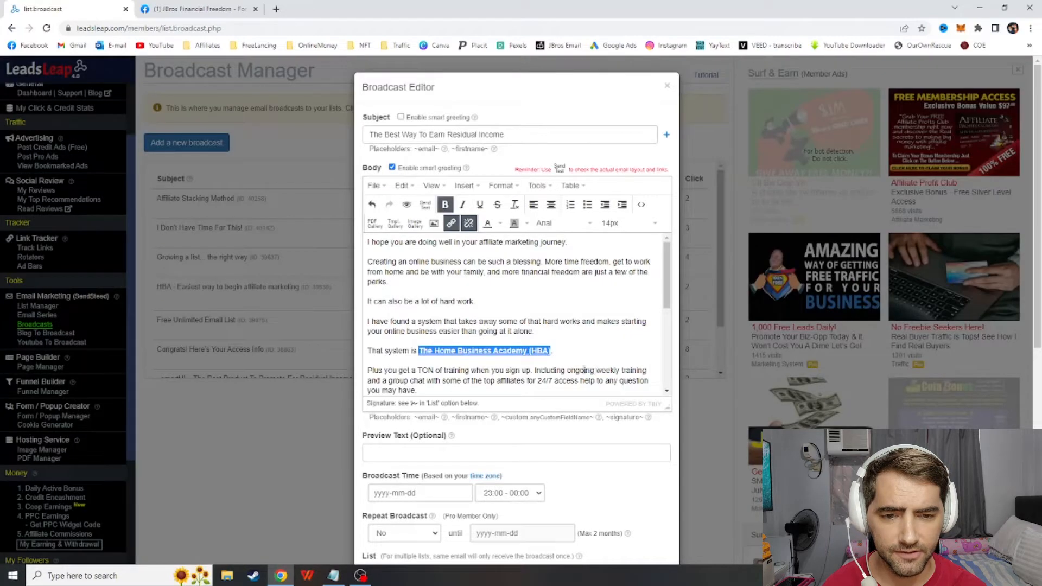
{"action": "left_click", "coordinate": [568, 349]}
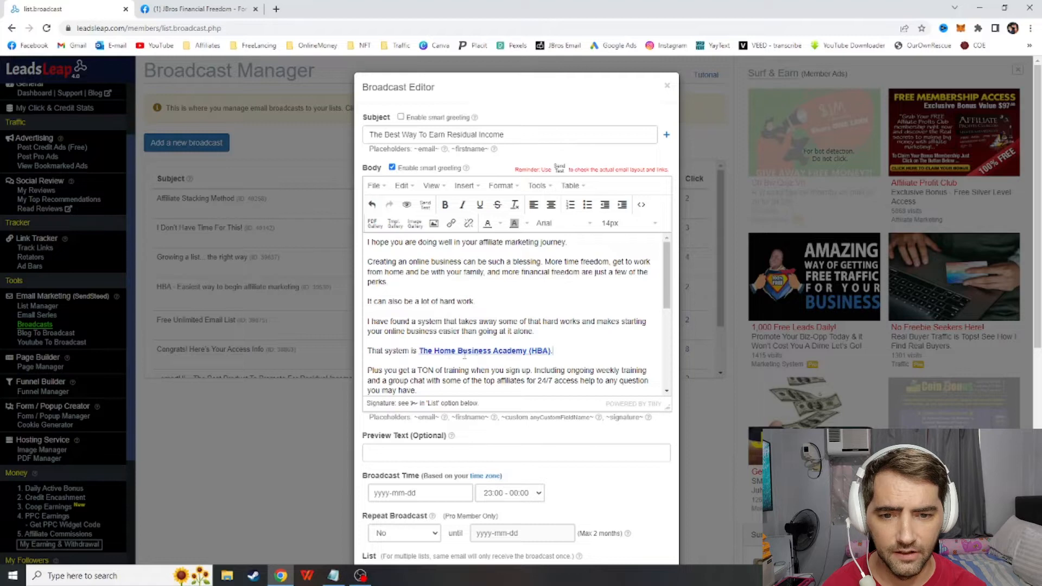
Remove and reapply the bold formatting on the linked text "The Home Business Academy (HBA)".
{"action": "left_click_drag", "start_coordinate": [420, 350], "coordinate": [551, 351]}
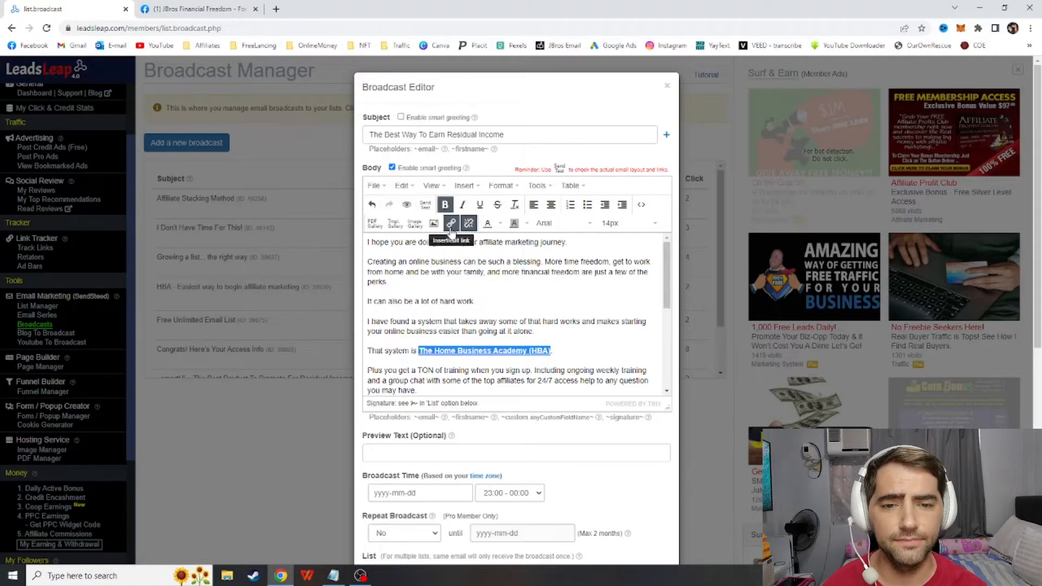
{"action": "left_click", "coordinate": [445, 204]}
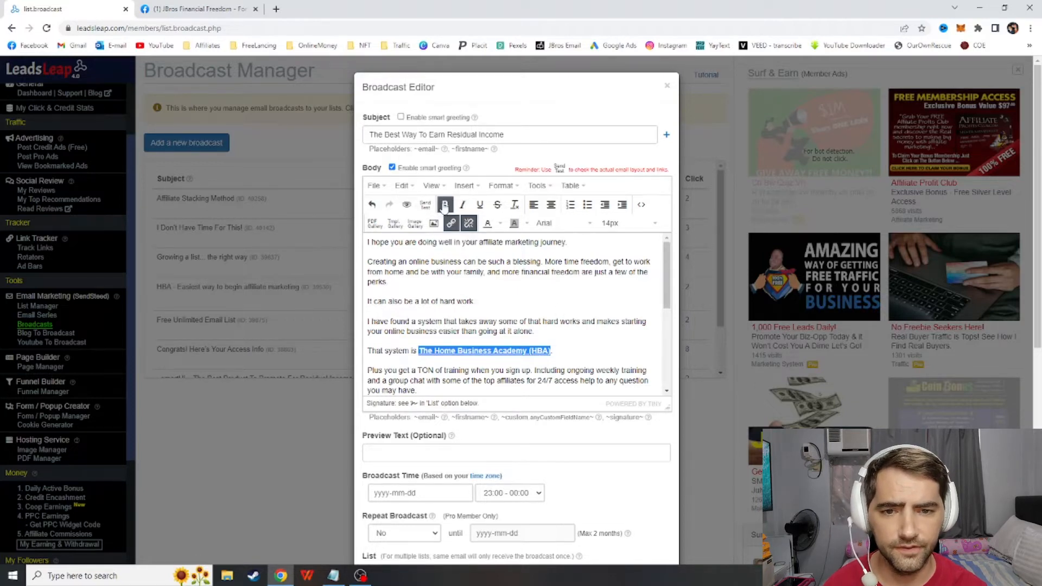
{"action": "left_click", "coordinate": [430, 339]}
{"action": "left_click_drag", "start_coordinate": [419, 351], "coordinate": [545, 351]}
{"action": "left_click", "coordinate": [445, 205]}
{"action": "left_click", "coordinate": [468, 315]}
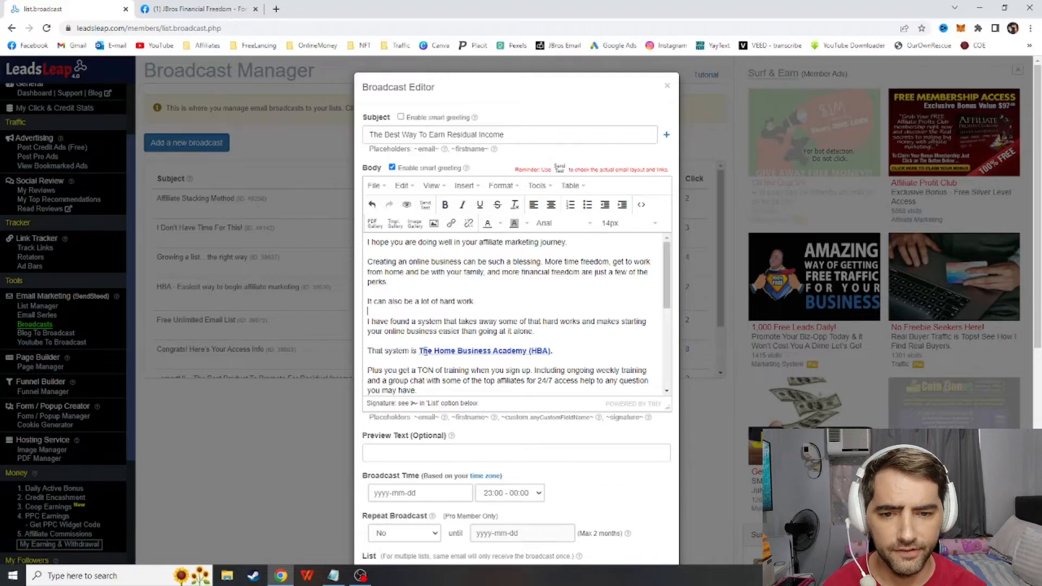
Set the font size of the linked text "The Home Business Academy (HBA)" to 16px.
{"action": "left_click_drag", "start_coordinate": [419, 351], "coordinate": [553, 351]}
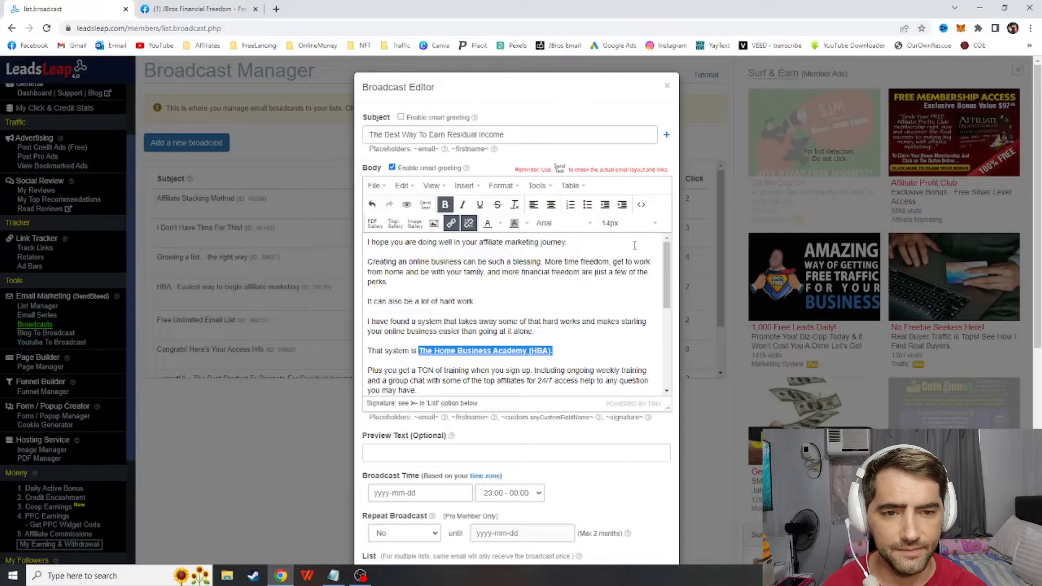
{"action": "left_click", "coordinate": [610, 223]}
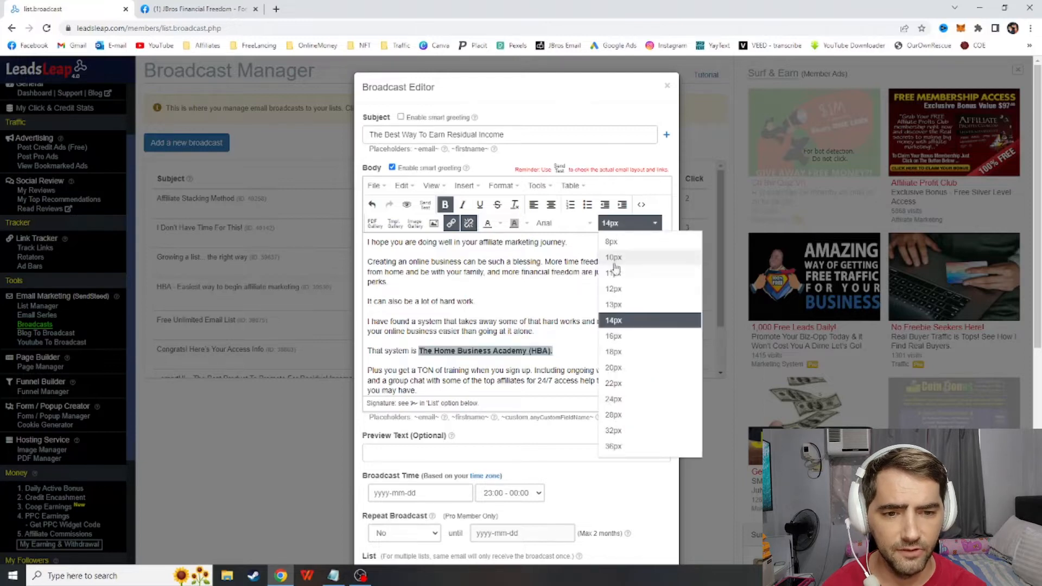
{"action": "left_click", "coordinate": [615, 336]}
{"action": "left_click", "coordinate": [535, 331]}
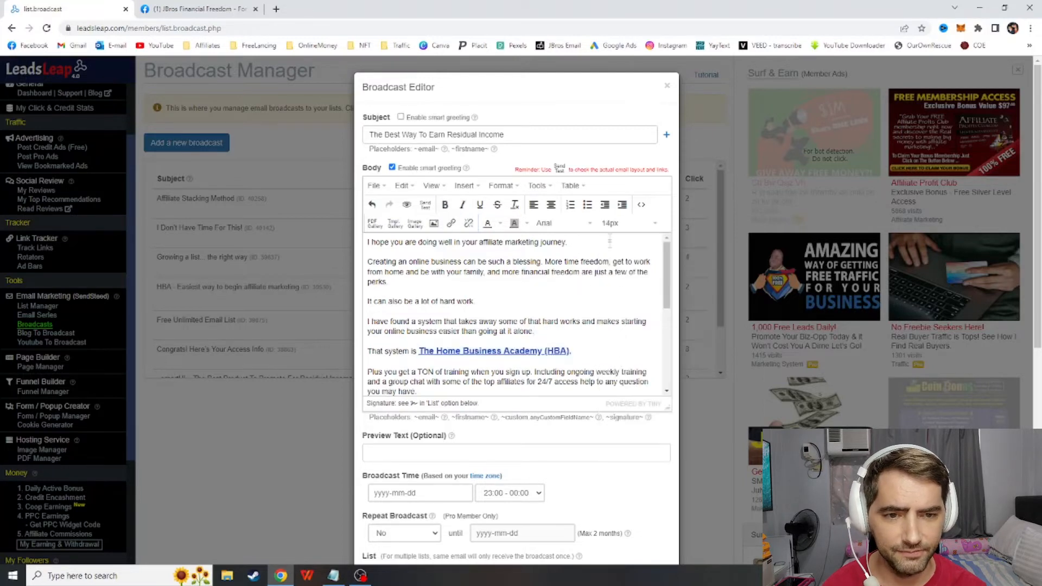
Try enlarging the linked text "The Home Business Academy (HBA)" to a 32px font size.
{"action": "mouse_move", "coordinate": [568, 353]}
{"action": "left_mouse_down"}
{"action": "mouse_move", "coordinate": [419, 353]}
{"action": "mouse_move", "coordinate": [570, 353]}
{"action": "left_mouse_up"}
{"action": "left_click", "coordinate": [624, 223]}
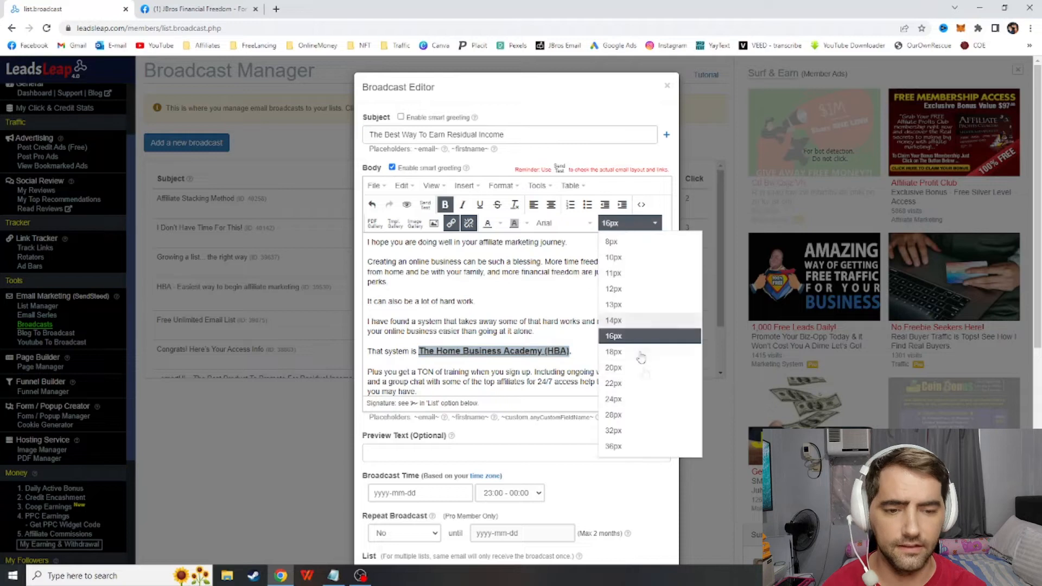
{"action": "left_click", "coordinate": [631, 429]}
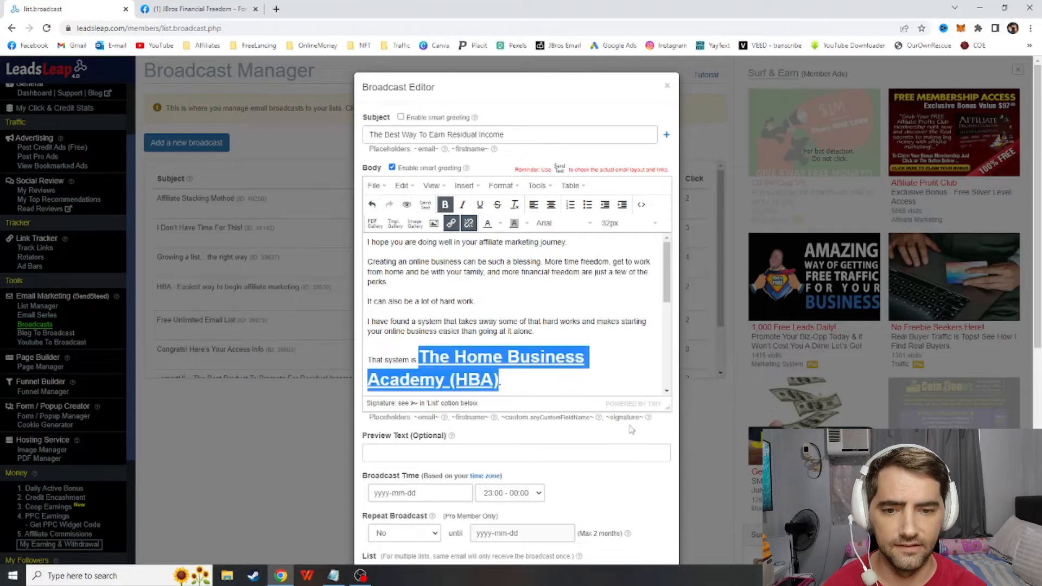
{"action": "left_click", "coordinate": [542, 380]}
{"action": "scroll", "coordinate": [544, 333], "scroll_direction": "down", "scroll_amount": 1}
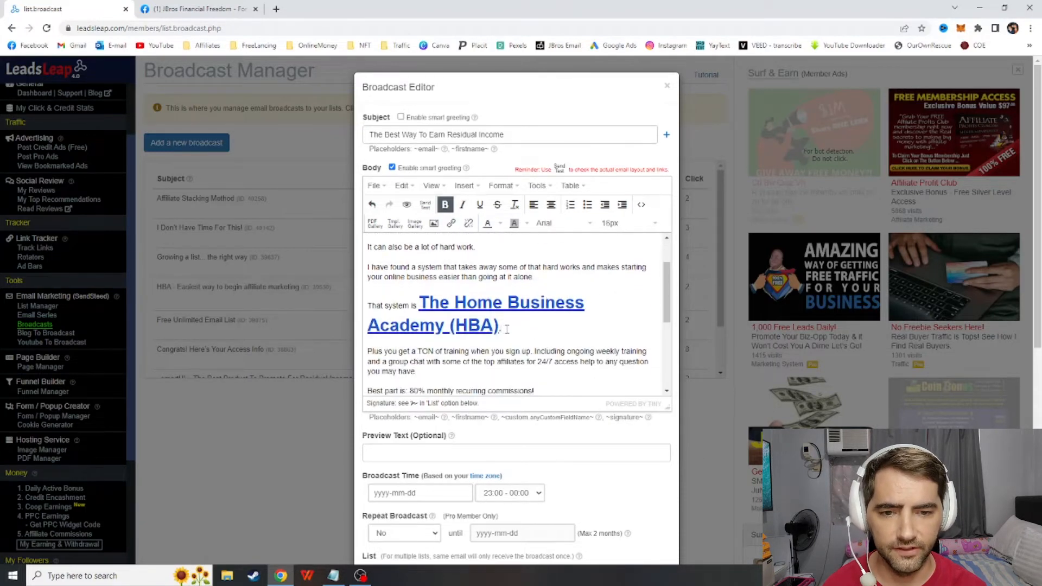
Return the linked Home Business Academy text to a 16px font size.
{"action": "left_click_drag", "start_coordinate": [506, 329], "coordinate": [417, 302]}
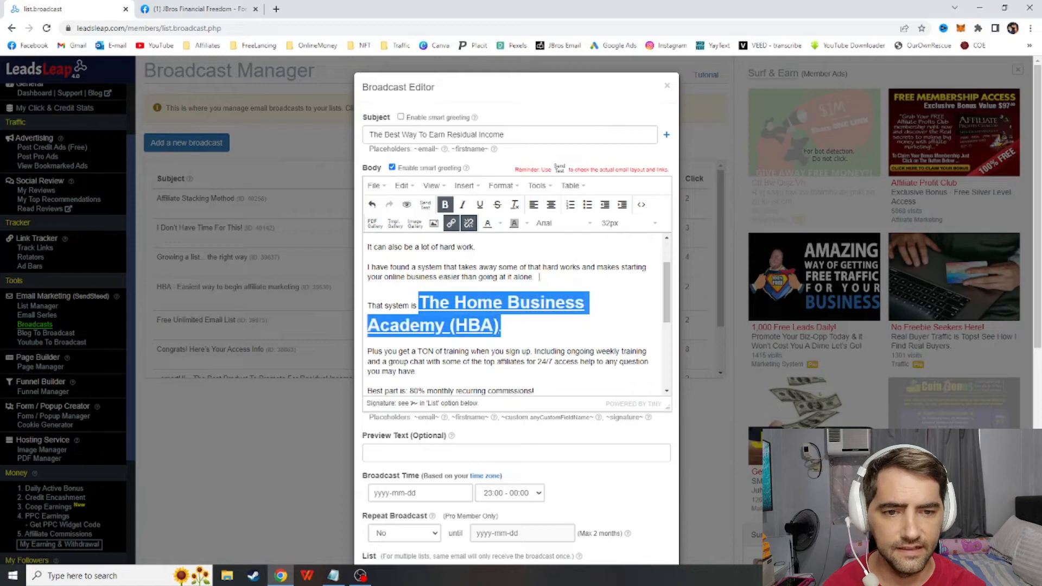
{"action": "left_click", "coordinate": [610, 223]}
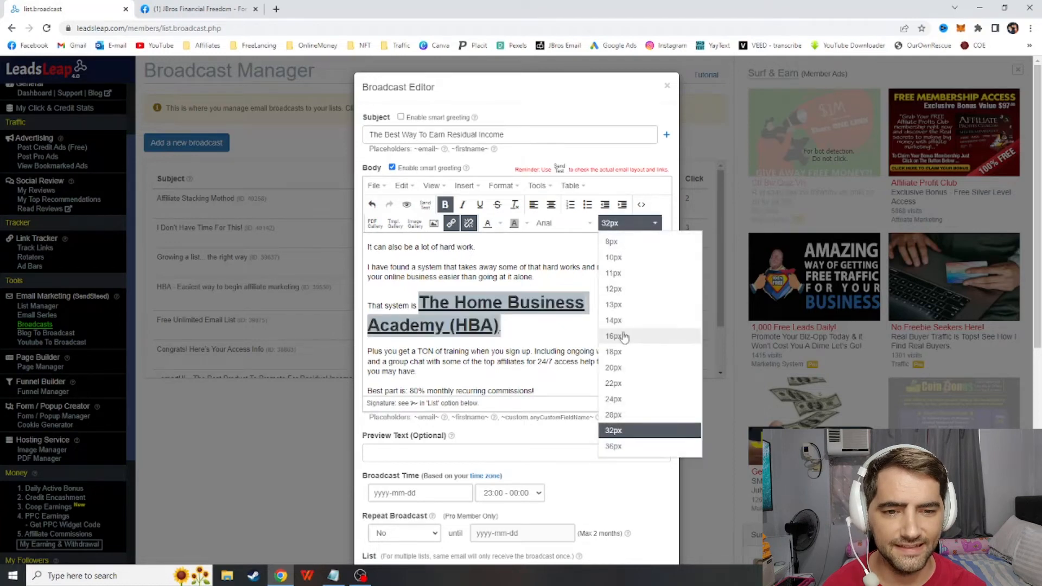
{"action": "left_click", "coordinate": [624, 337]}
{"action": "left_click", "coordinate": [582, 298]}
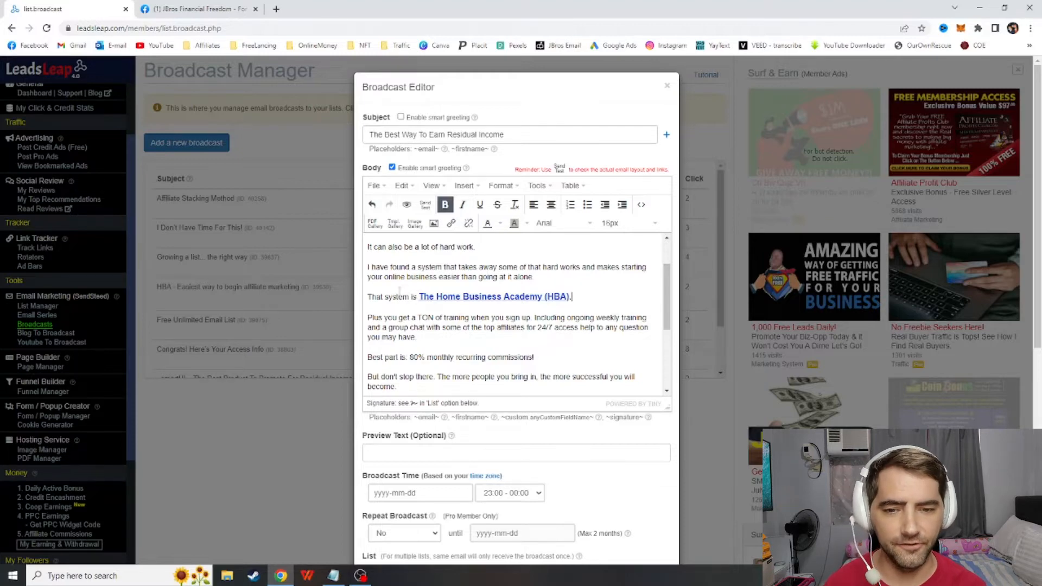
Link "HBA" in the sentence "And with HBA we win together" to the academy.samcart.com affiliate URL.
{"action": "scroll", "coordinate": [400, 291], "scroll_direction": "down", "scroll_amount": 3}
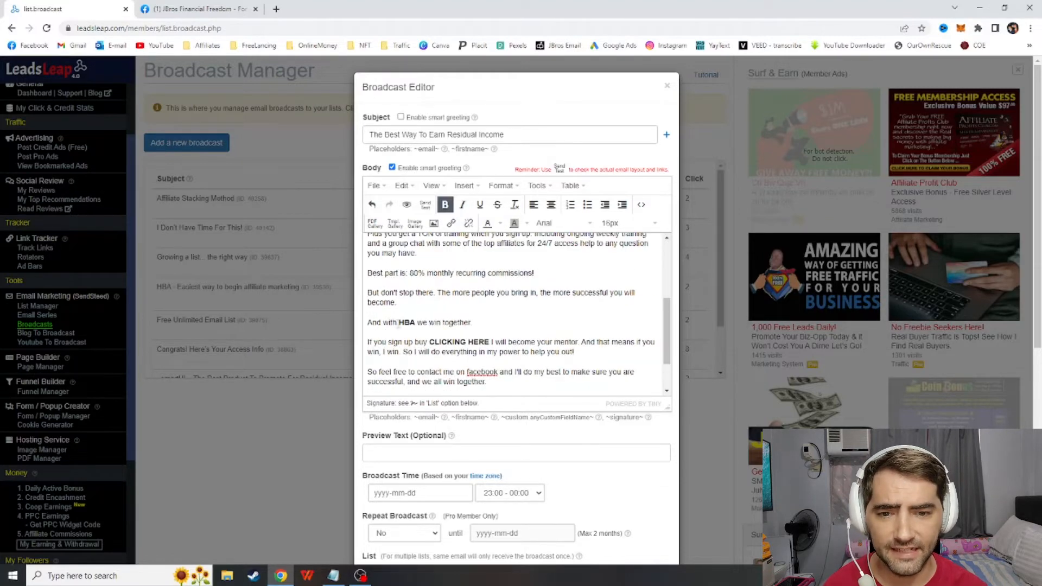
{"action": "left_click_drag", "start_coordinate": [399, 324], "coordinate": [414, 325]}
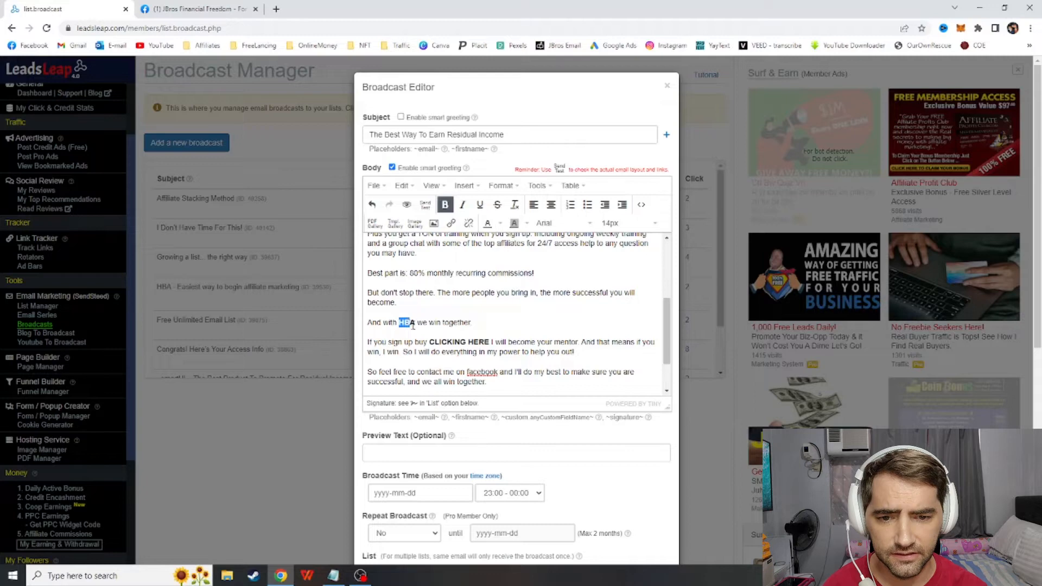
{"action": "left_click", "coordinate": [450, 225]}
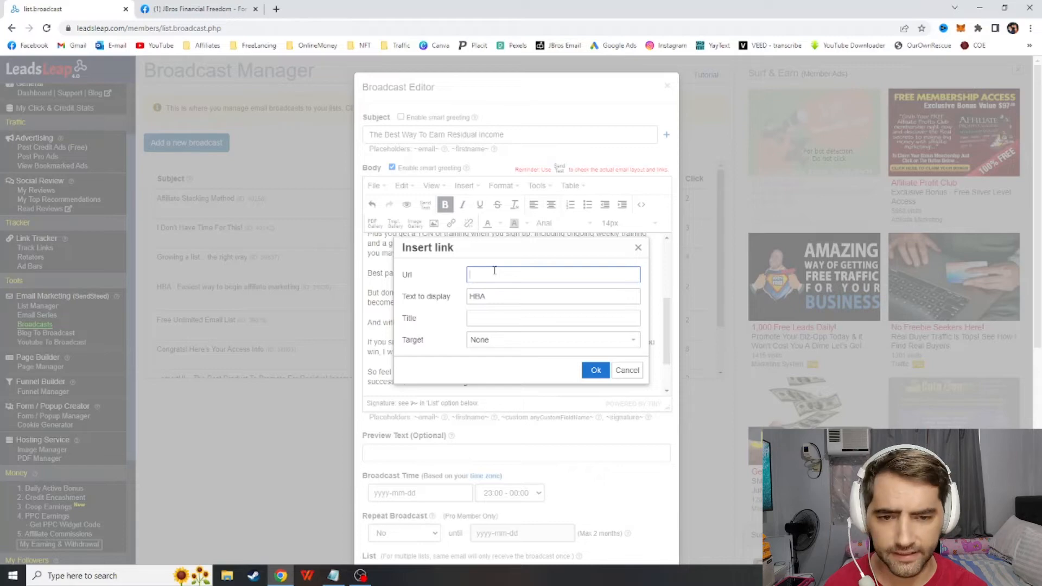
{"action": "key", "text": "ctrl+v"}
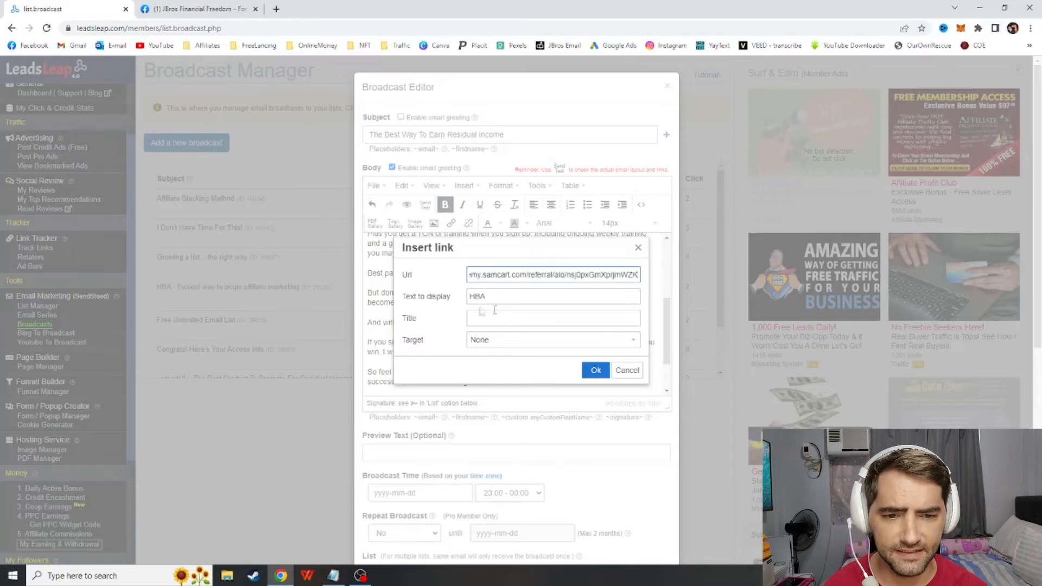
{"action": "left_click", "coordinate": [595, 370]}
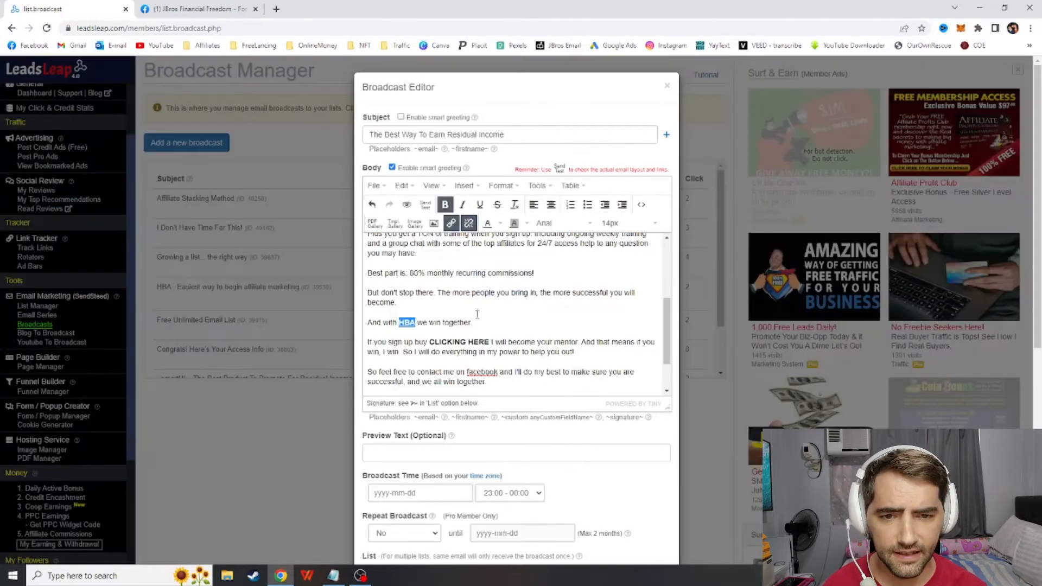
{"action": "left_click", "coordinate": [458, 307]}
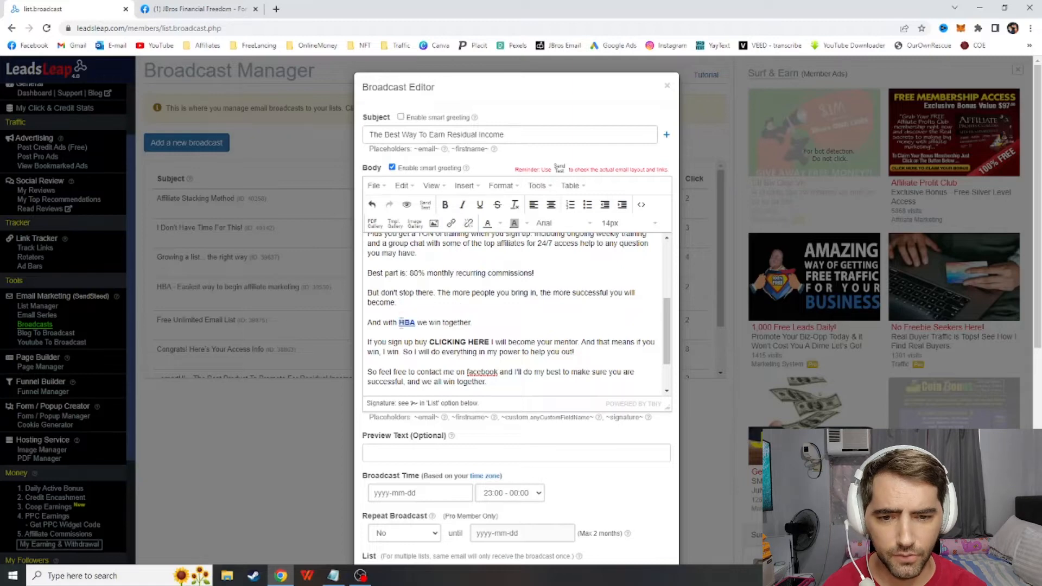
Correct "buy" to "by" in the sign-up sentence and link "CLICKING HERE" to the same affiliate URL.
{"action": "scroll", "coordinate": [433, 308], "scroll_direction": "down", "scroll_amount": 1}
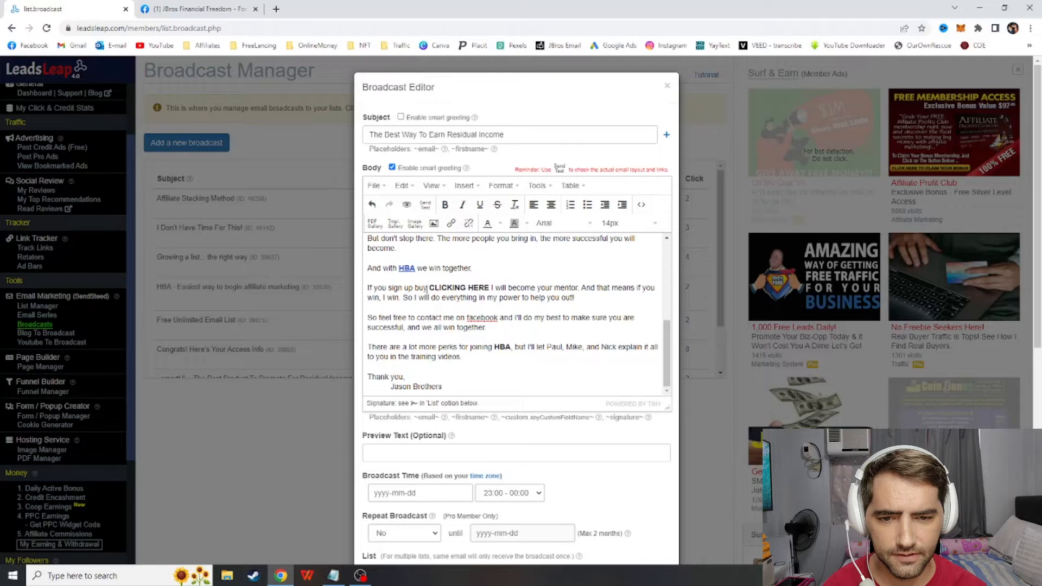
{"action": "key", "text": "BackSpace"}
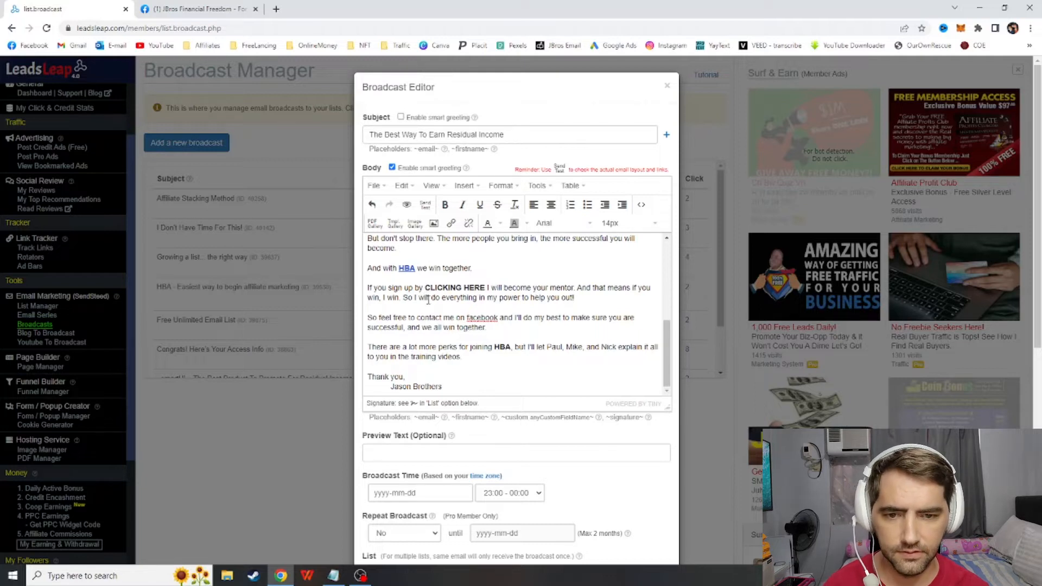
{"action": "left_click_drag", "start_coordinate": [425, 287], "coordinate": [486, 288]}
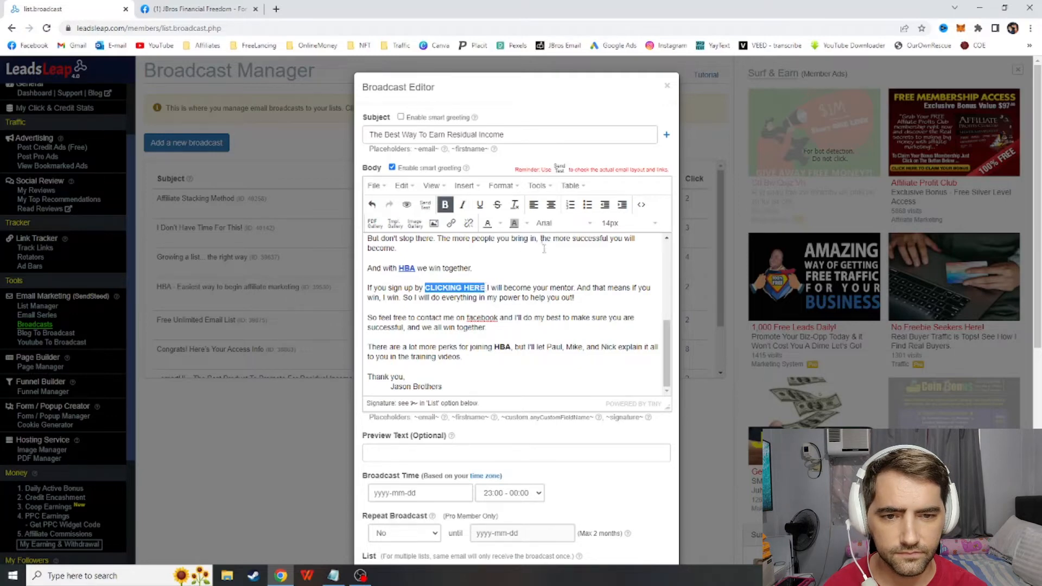
{"action": "left_click", "coordinate": [452, 224]}
{"action": "key", "text": "ctrl+v"}
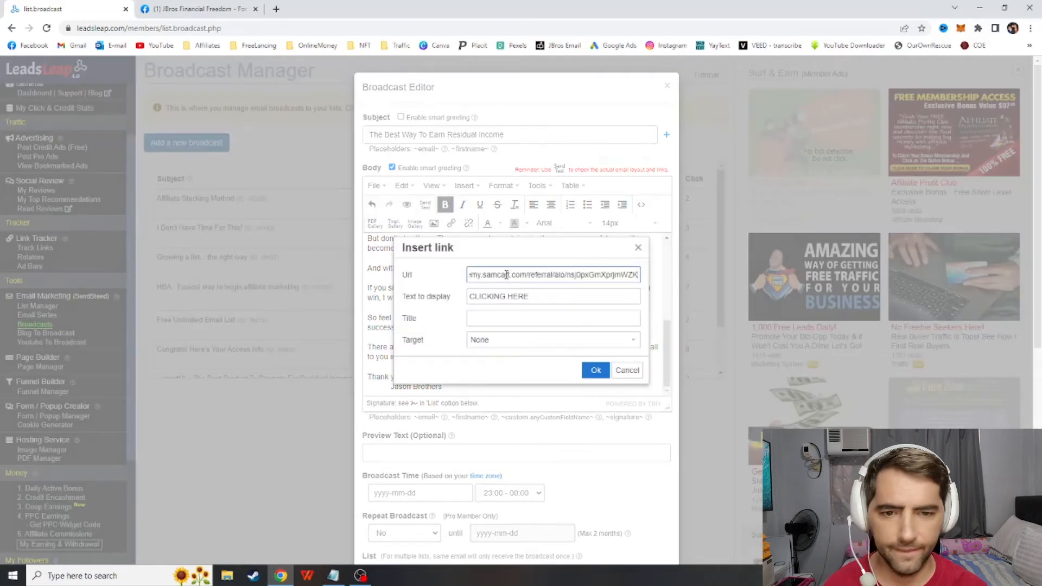
{"action": "left_click", "coordinate": [595, 370]}
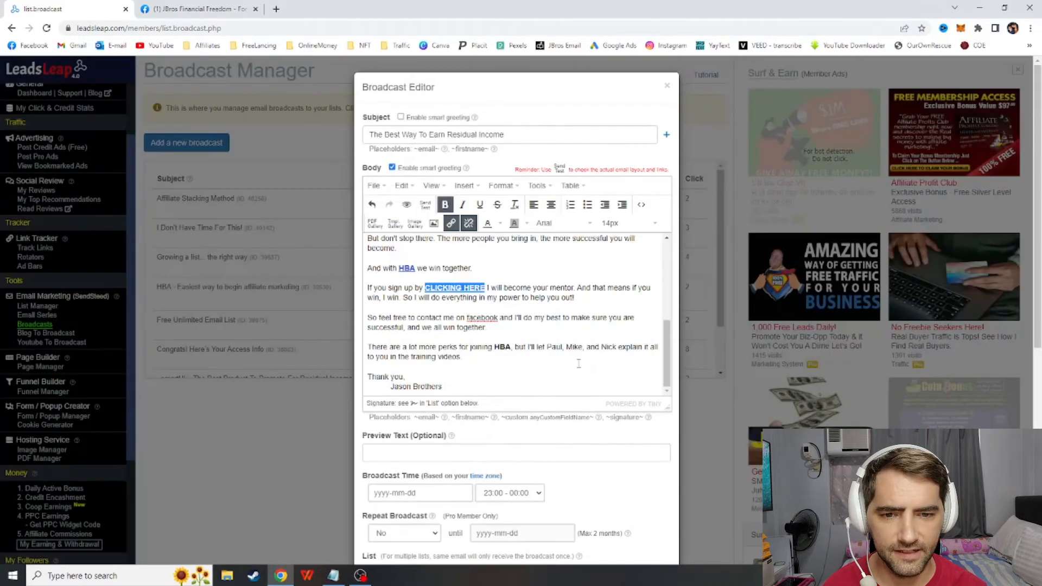
{"action": "left_click", "coordinate": [507, 281]}
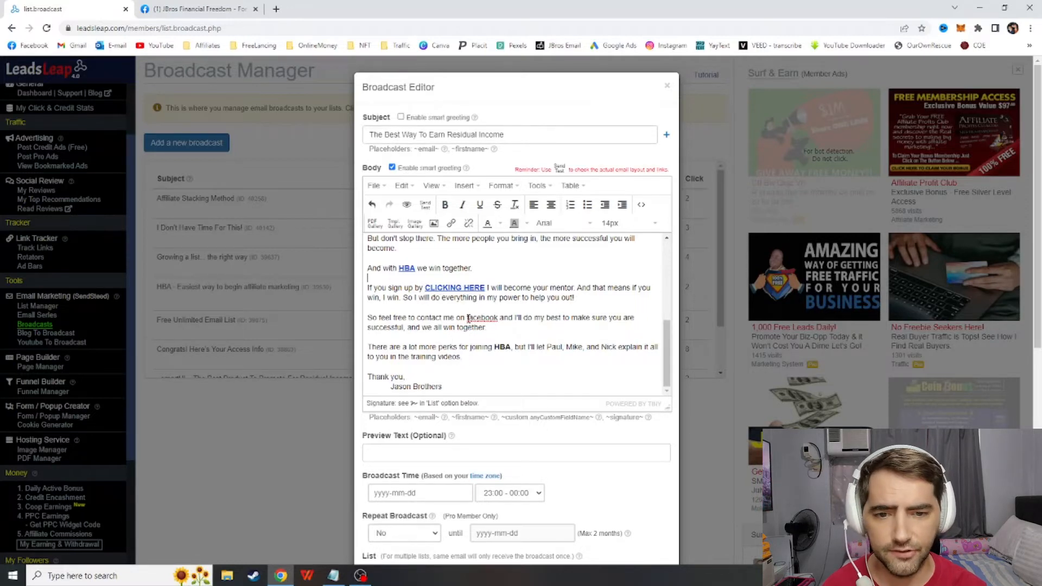
{"action": "left_click_drag", "start_coordinate": [468, 318], "coordinate": [496, 321]}
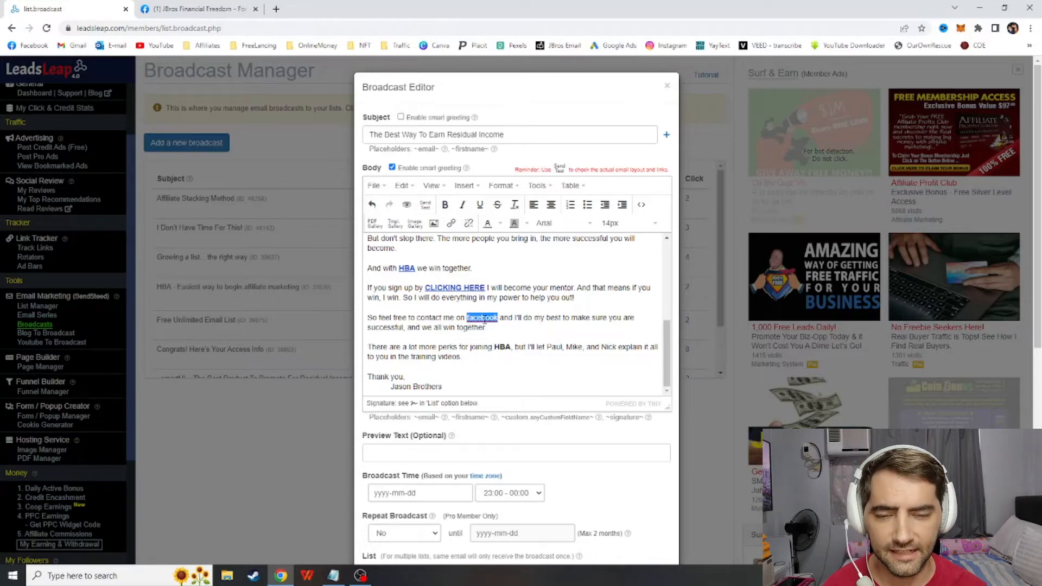
{"action": "left_click", "coordinate": [200, 9]}
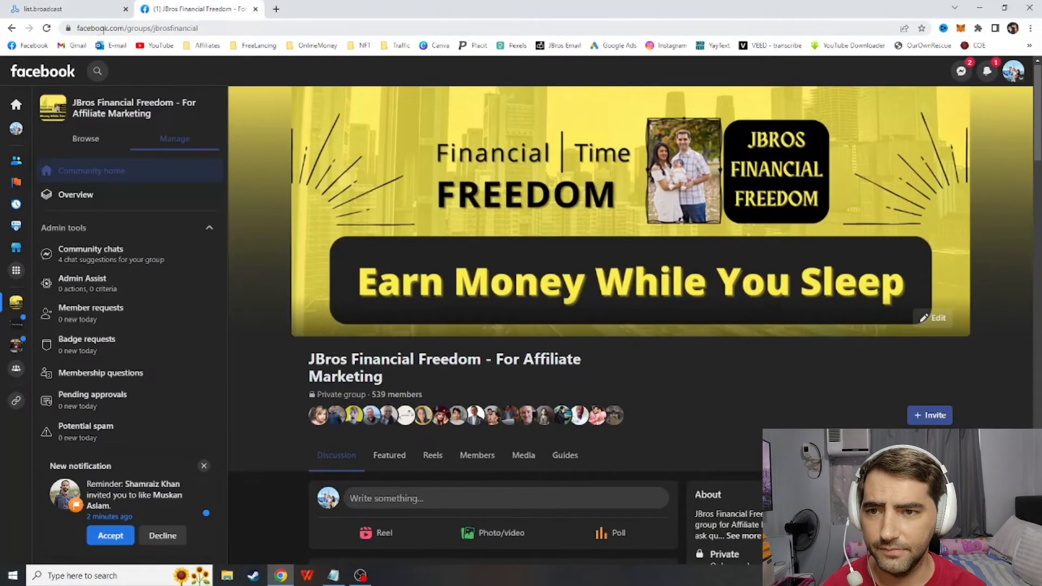
{"action": "left_click", "coordinate": [174, 28]}
{"action": "key", "text": "ctrl+c"}
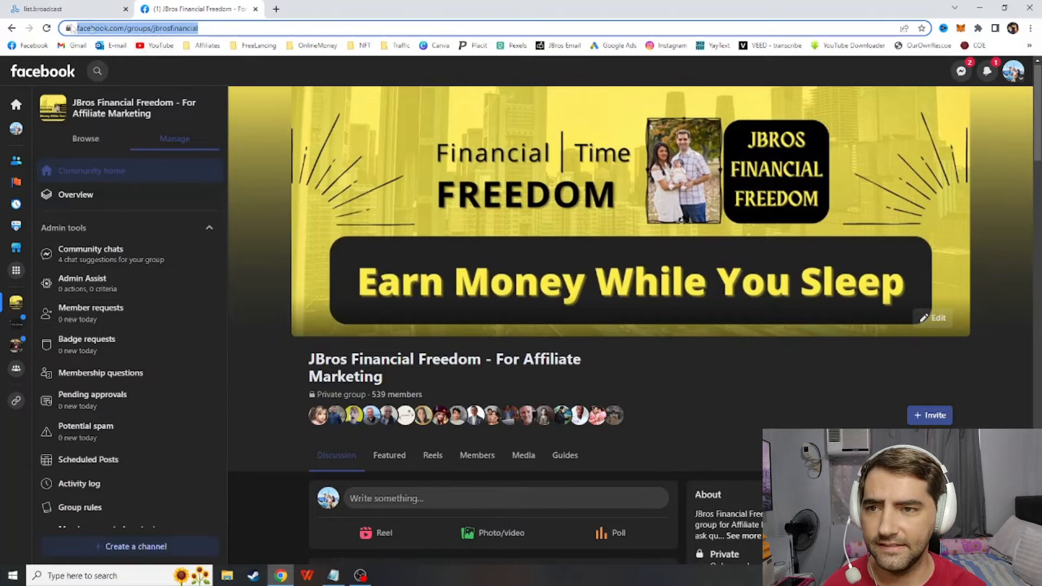
{"action": "left_click", "coordinate": [54, 9]}
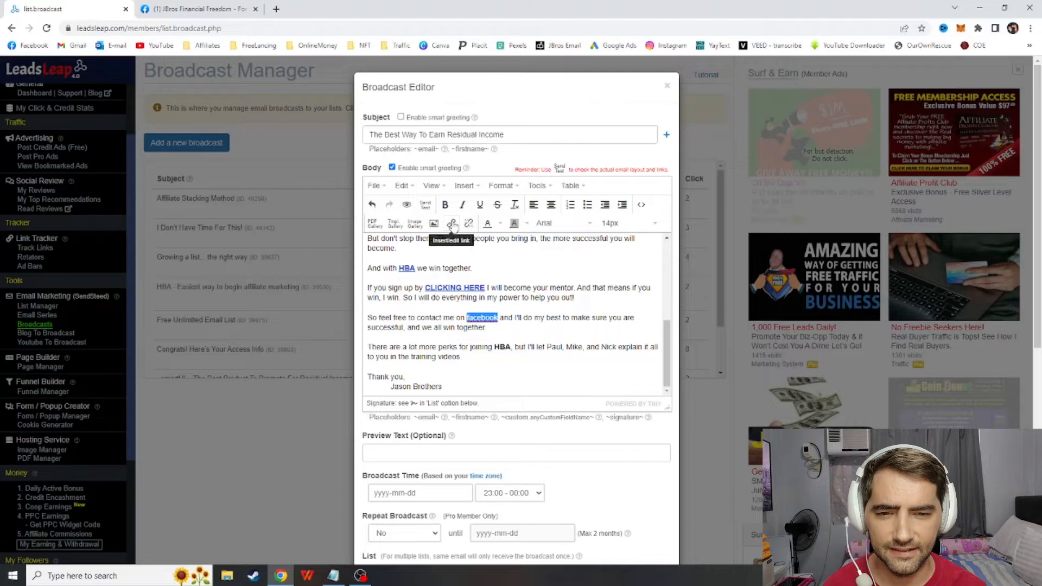
{"action": "left_click", "coordinate": [451, 224]}
{"action": "key", "text": "ctrl+v"}
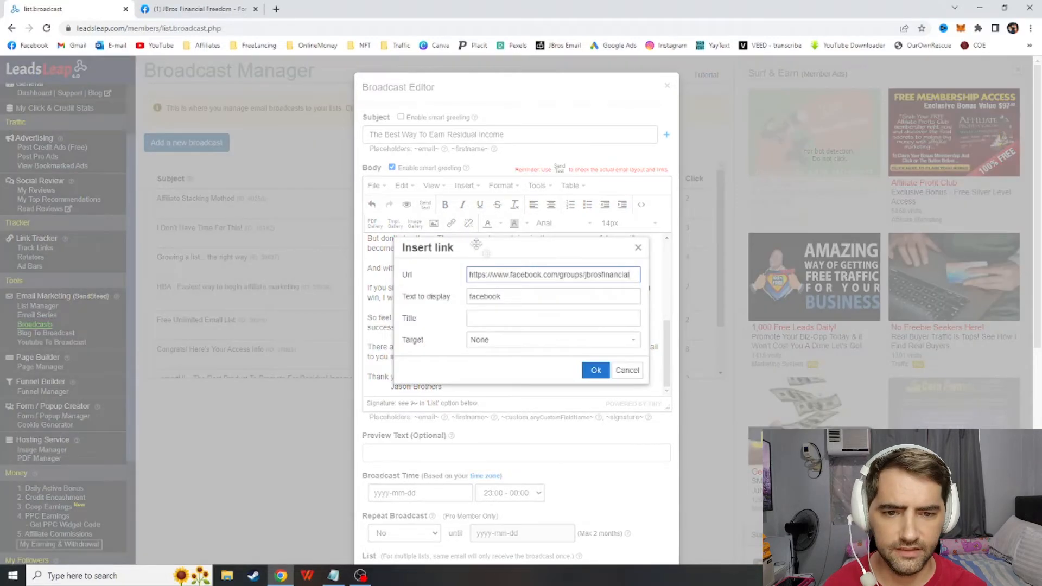
{"action": "left_click", "coordinate": [596, 370]}
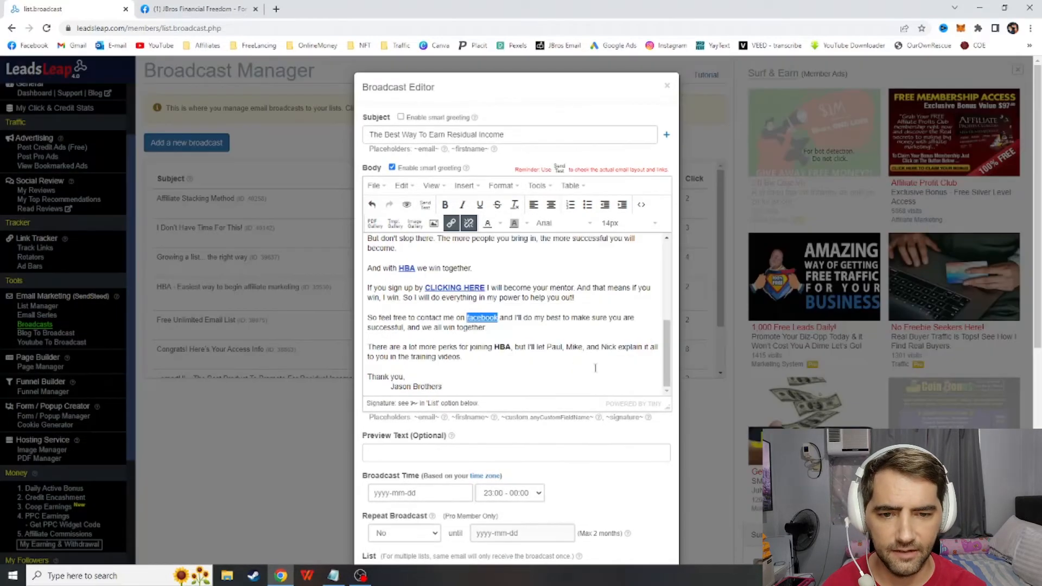
{"action": "left_click", "coordinate": [495, 327]}
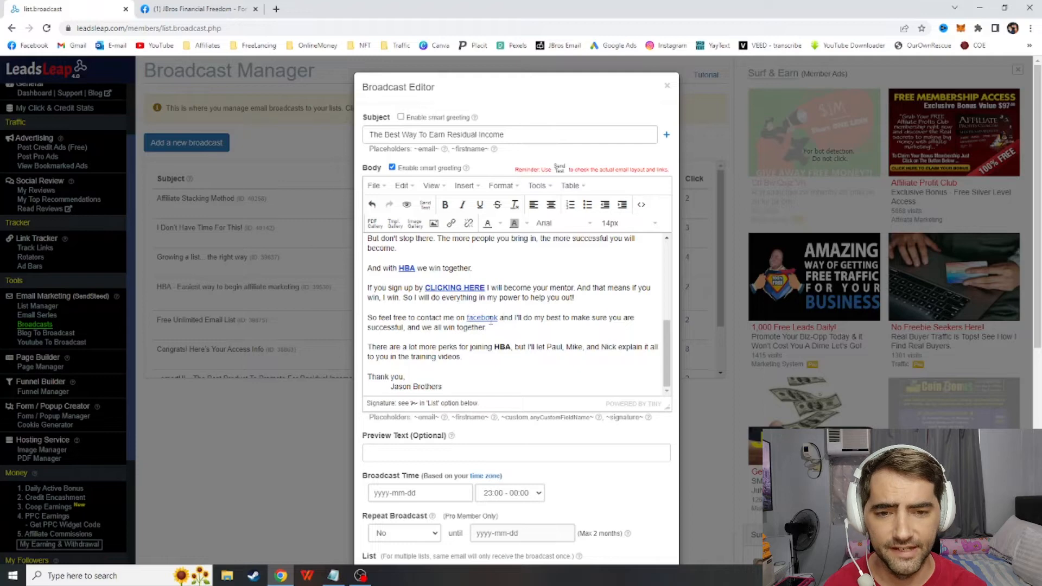
Link "HBA" in the sentence about more perks to the Home Business Academy affiliate URL from the Affiliate Links notes.
{"action": "left_click_drag", "start_coordinate": [495, 348], "coordinate": [509, 350]}
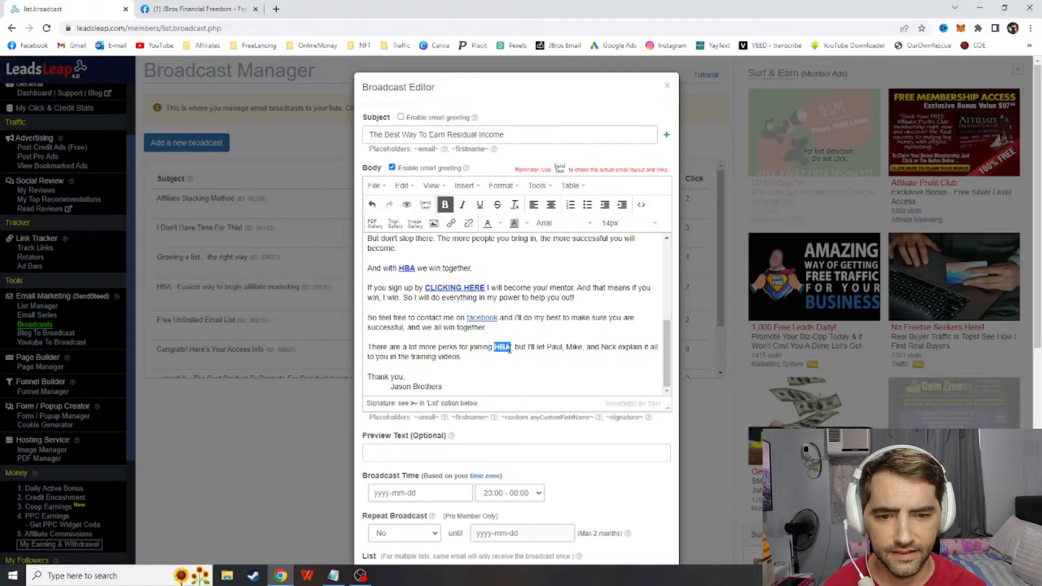
{"action": "left_click", "coordinate": [450, 223]}
{"action": "left_click", "coordinate": [329, 579]}
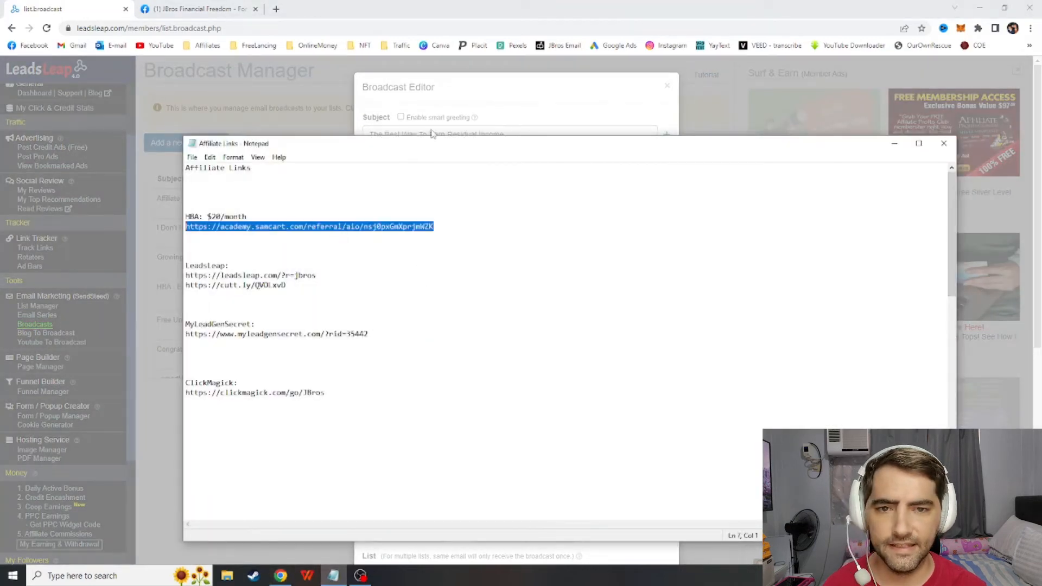
{"action": "left_click", "coordinate": [514, 112]}
{"action": "left_click", "coordinate": [494, 276]}
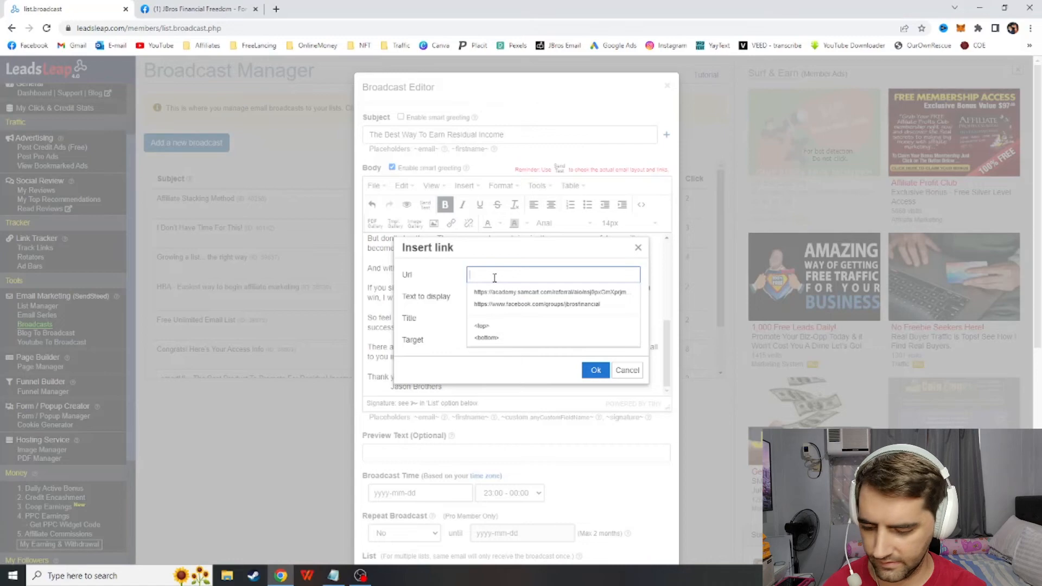
{"action": "key", "text": "ctrl+v"}
{"action": "left_click", "coordinate": [596, 370]}
{"action": "left_click", "coordinate": [554, 359]}
Review the whole email body from the opening line to the sign-off, checking the text and links.
{"action": "mouse_move", "coordinate": [667, 346]}
{"action": "left_mouse_down"}
{"action": "mouse_move", "coordinate": [664, 266]}
{"action": "mouse_move", "coordinate": [660, 352]}
{"action": "left_mouse_up"}
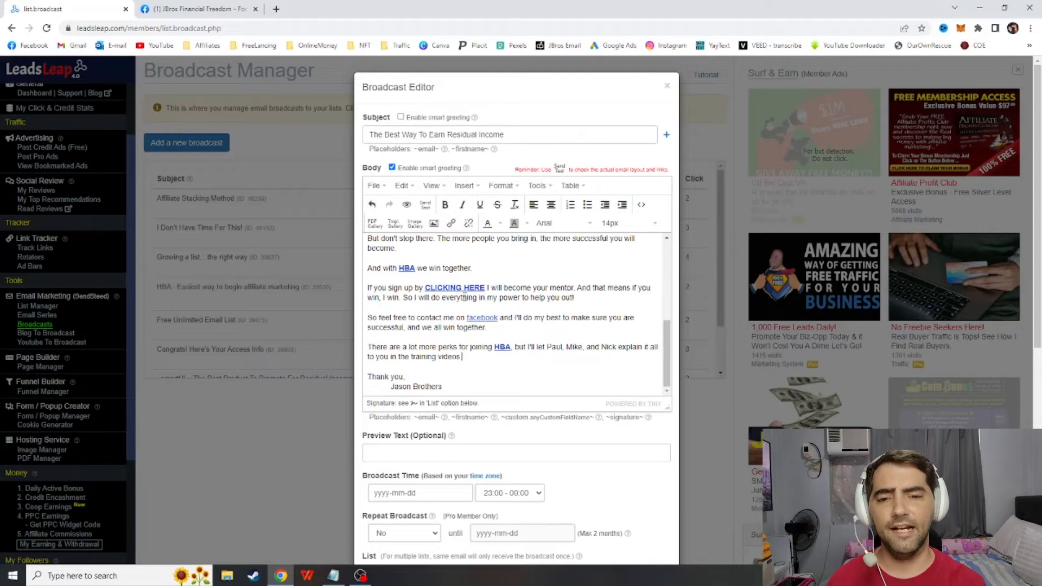
{"action": "left_click_drag", "start_coordinate": [666, 353], "coordinate": [667, 276]}
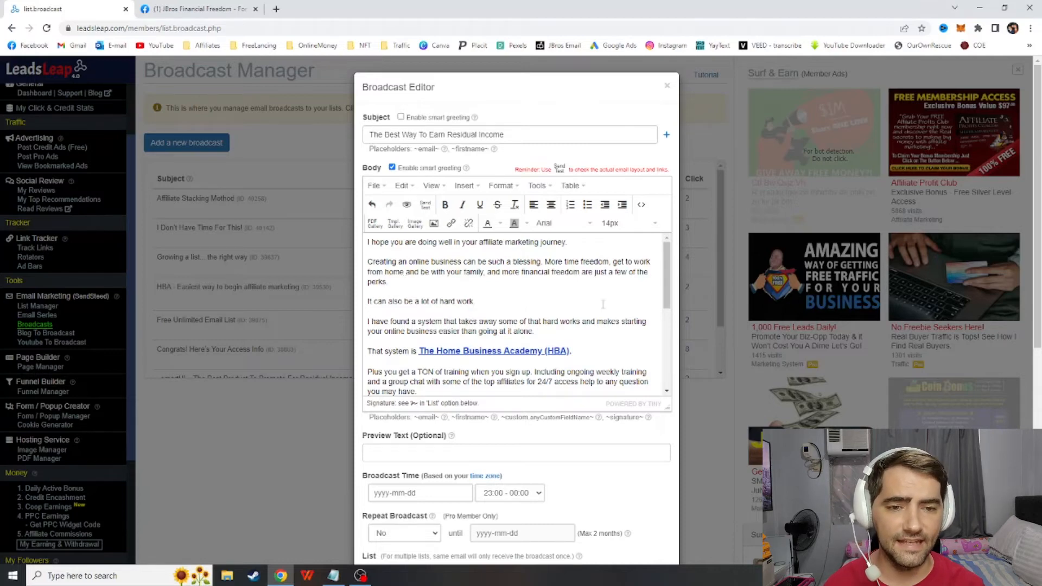
{"action": "scroll", "coordinate": [603, 305], "scroll_direction": "down", "scroll_amount": 10}
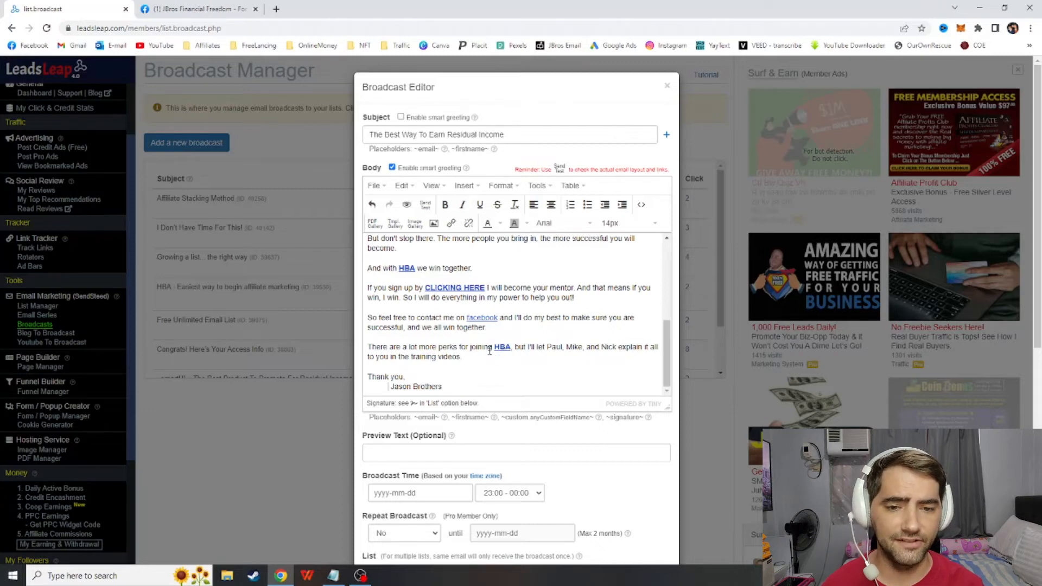
{"action": "scroll", "coordinate": [664, 361], "scroll_direction": "up", "scroll_amount": 10}
{"action": "scroll", "coordinate": [662, 360], "scroll_direction": "down", "scroll_amount": 5}
{"action": "scroll", "coordinate": [662, 361], "scroll_direction": "down", "scroll_amount": 2}
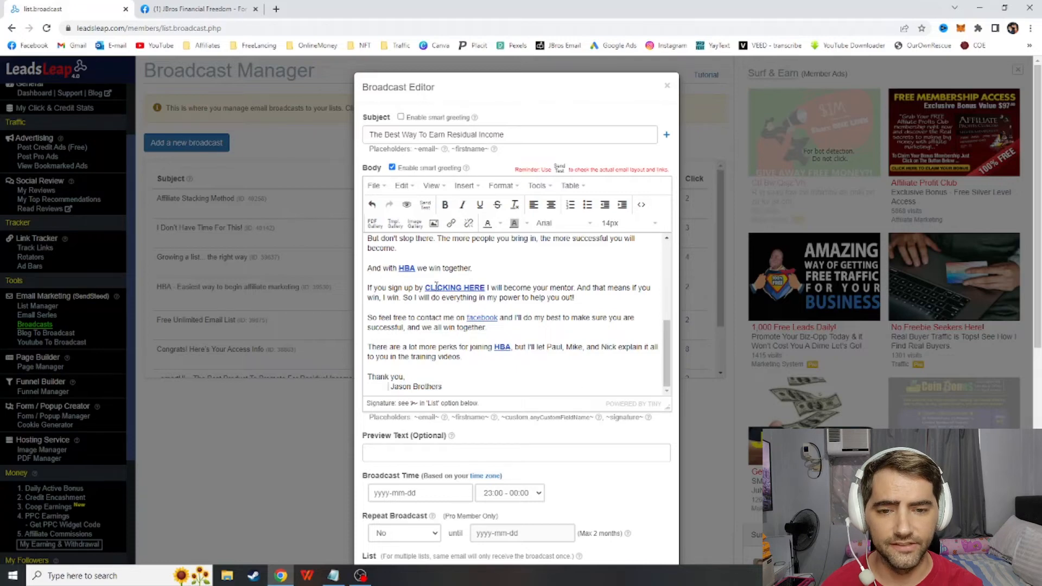
Schedule the broadcast for 2022-11-23 in the 17:00 - 18:00 time slot.
{"action": "scroll", "coordinate": [405, 451], "scroll_direction": "down", "scroll_amount": 1}
{"action": "left_click", "coordinate": [423, 438]}
{"action": "left_click", "coordinate": [433, 543]}
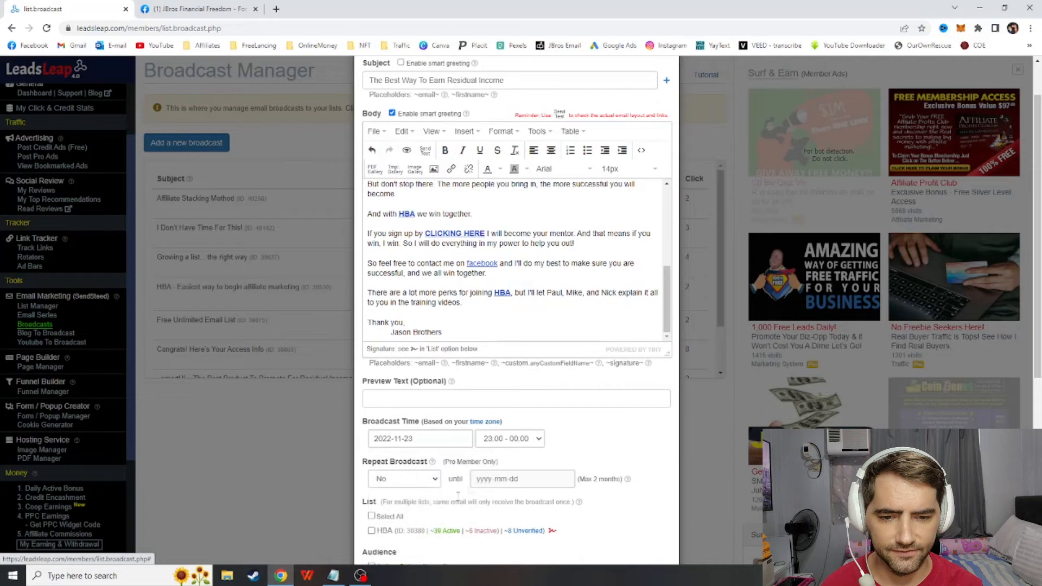
{"action": "left_click", "coordinate": [510, 440]}
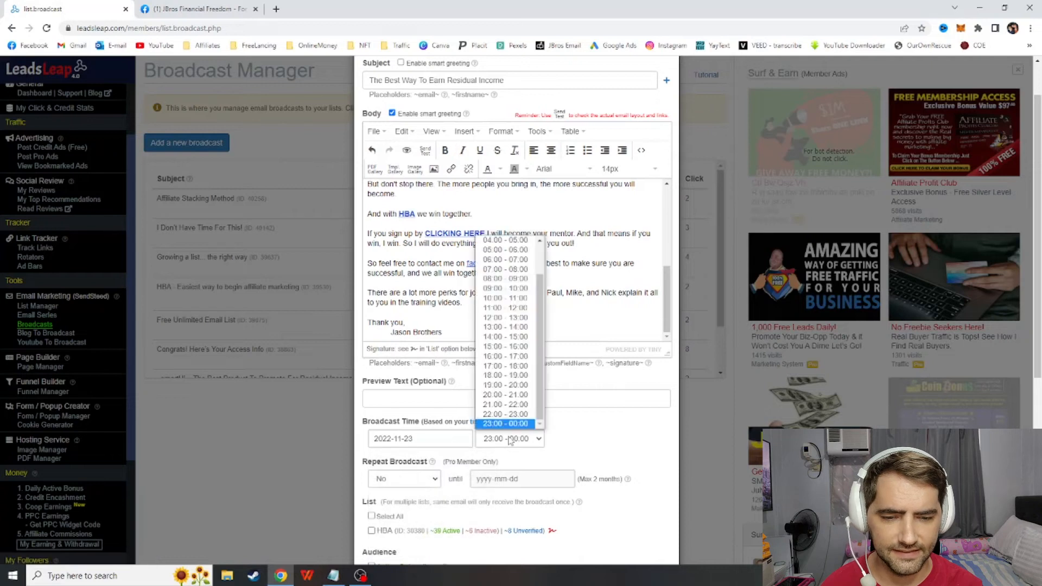
{"action": "left_click", "coordinate": [495, 367]}
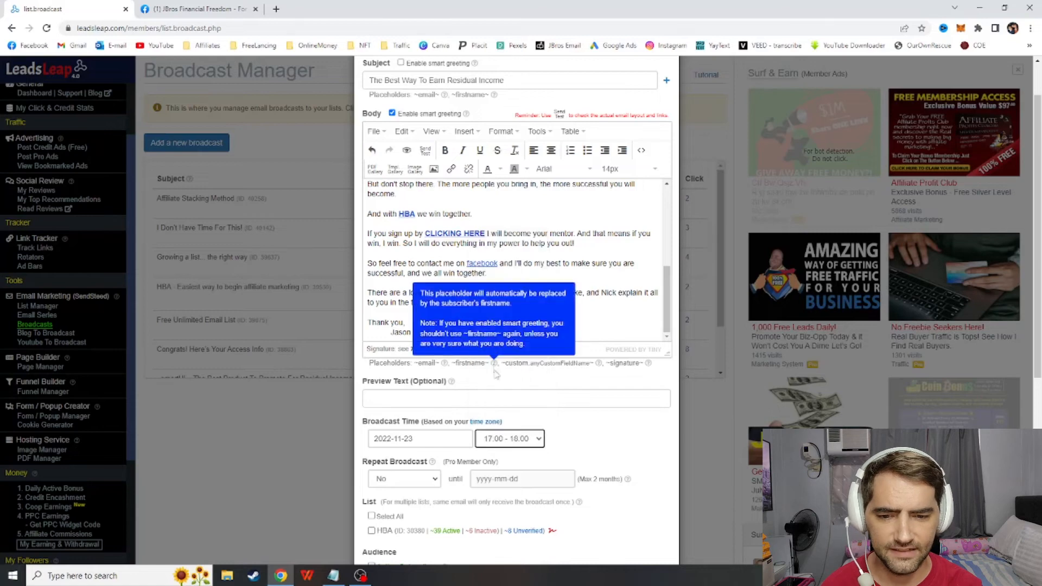
Select all lists and all active subscribers as the audience, and save the broadcast.
{"action": "left_click", "coordinate": [371, 515]}
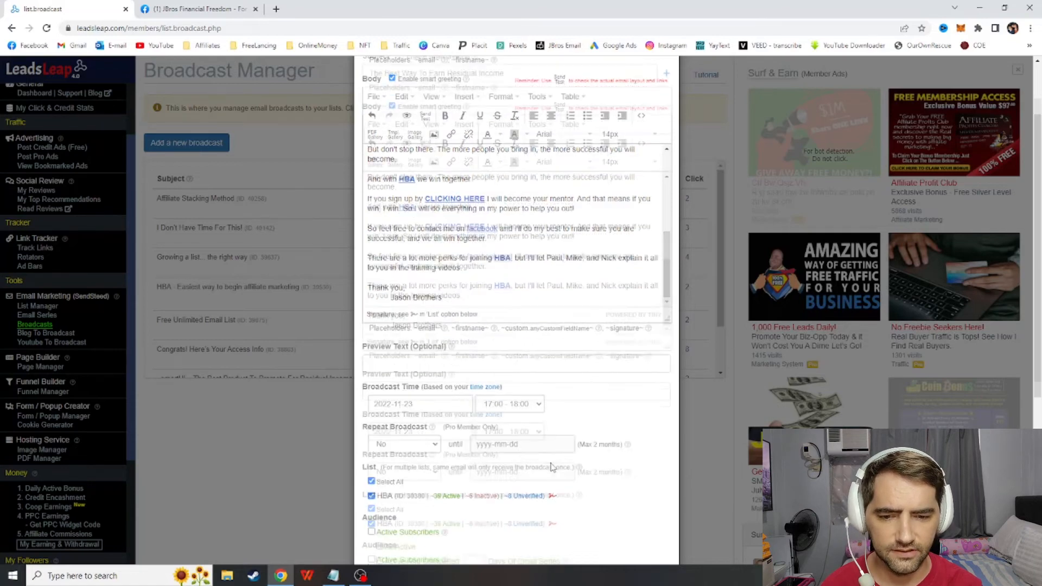
{"action": "scroll", "coordinate": [424, 391], "scroll_direction": "down", "scroll_amount": 5}
{"action": "left_click", "coordinate": [371, 295]}
{"action": "scroll", "coordinate": [374, 297], "scroll_direction": "down", "scroll_amount": 1}
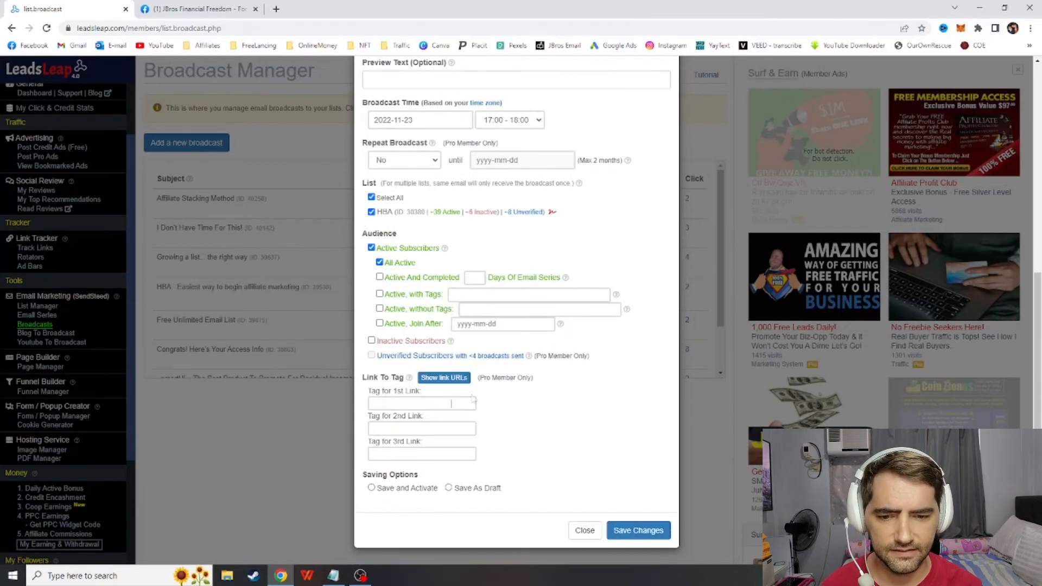
{"action": "left_click", "coordinate": [651, 530]}
Check the preview of the saved email and test its "The Home Business Academy (HBA)" link.
{"action": "scroll", "coordinate": [597, 369], "scroll_direction": "down", "scroll_amount": 5}
{"action": "scroll", "coordinate": [579, 396], "scroll_direction": "up", "scroll_amount": 4}
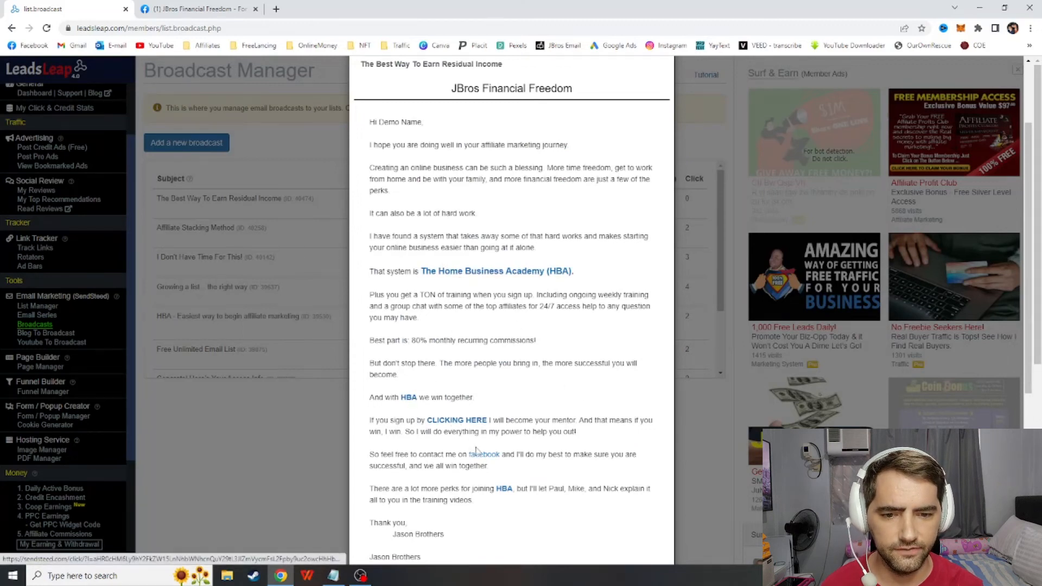
{"action": "left_click", "coordinate": [500, 278]}
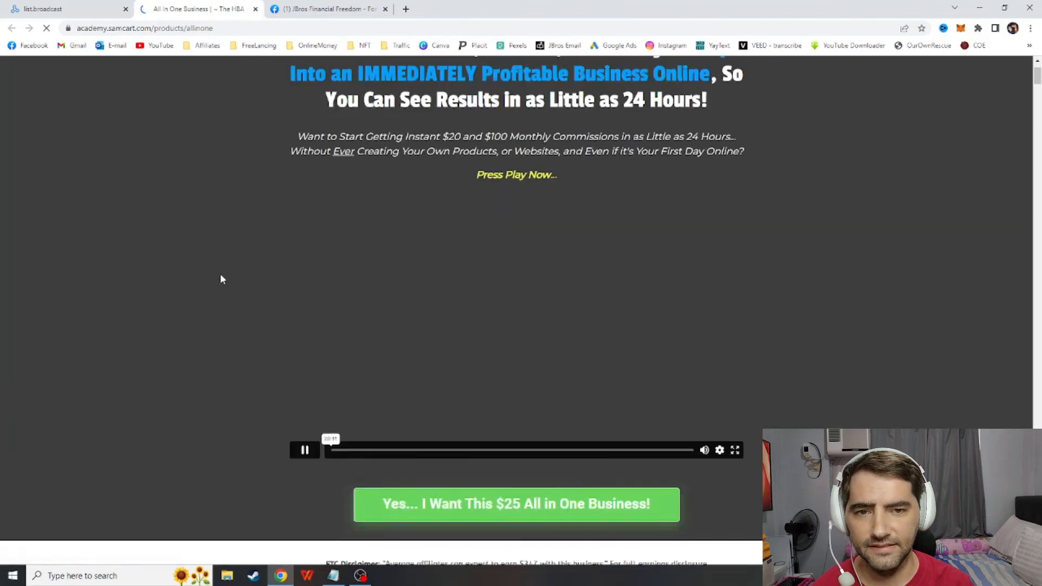
{"action": "scroll", "coordinate": [220, 274], "scroll_direction": "up", "scroll_amount": 2}
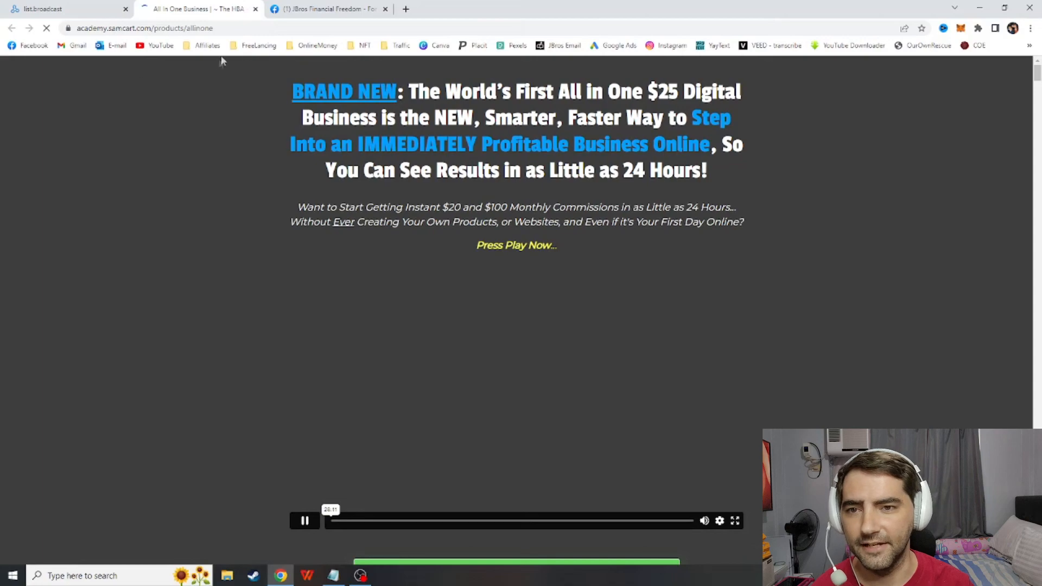